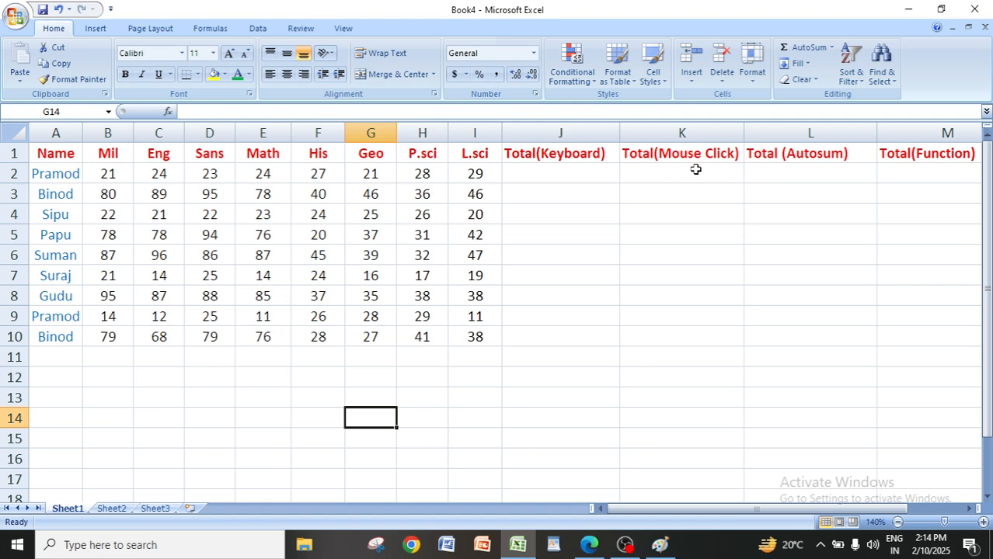
left_click(328, 262)
left_click(321, 296)
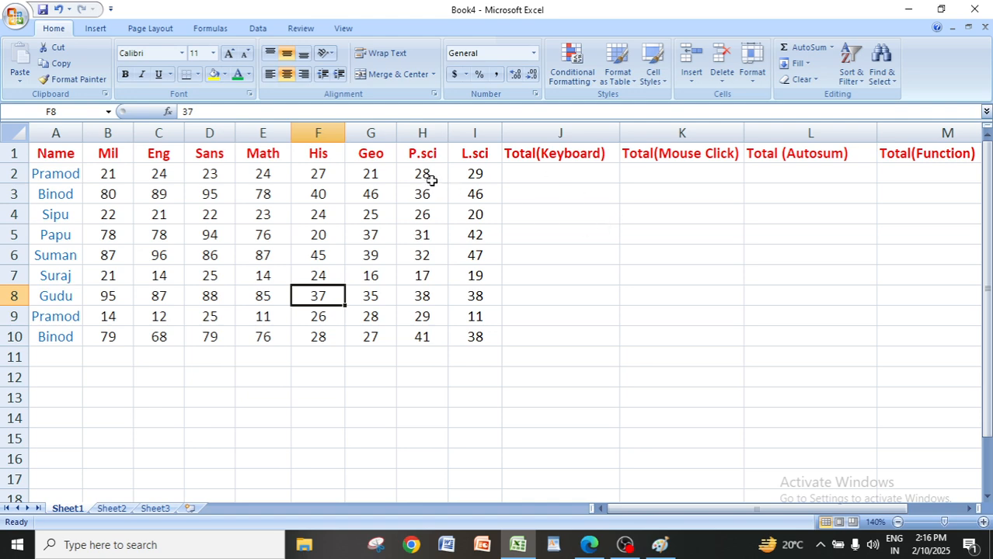
- Enter the formula =b2+c2+d2+e2+f2+g2+h2+i2 in cell J2 under Total(Keyboard)
left_click(538, 176)
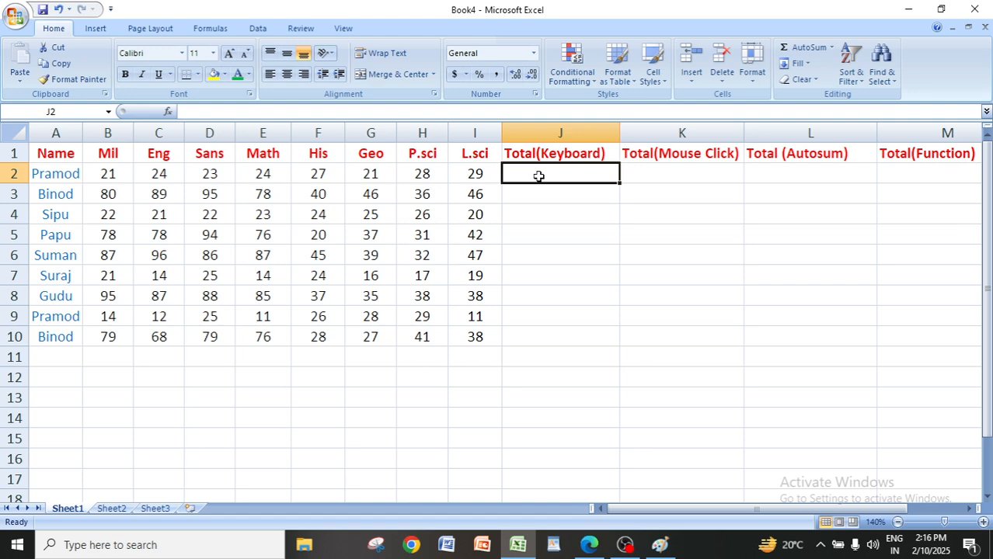
type("=")
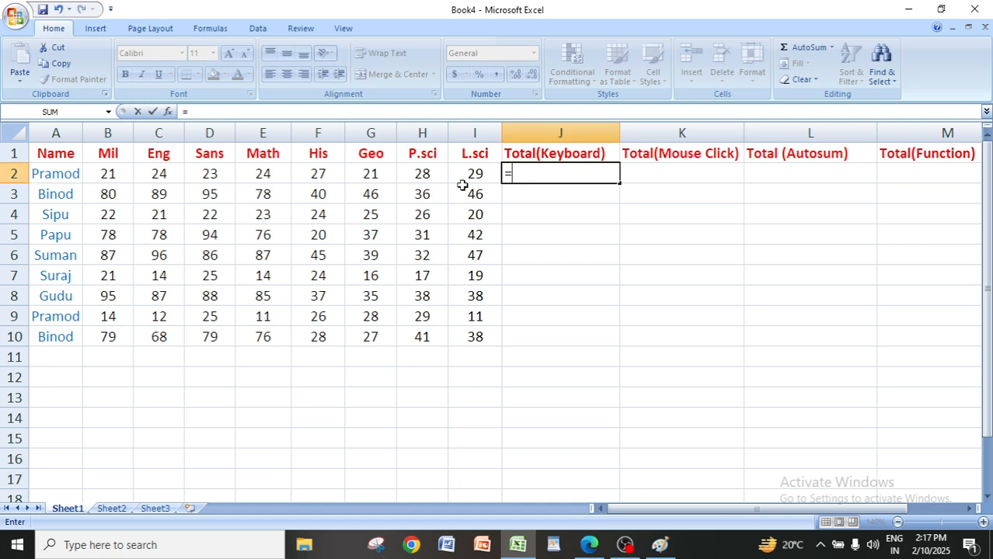
type("b2+")
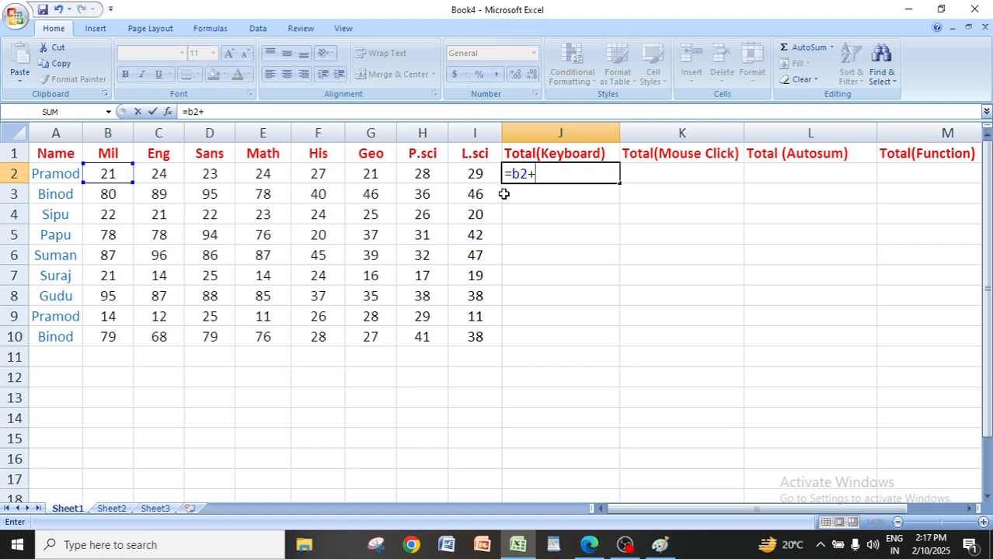
type("c2+")
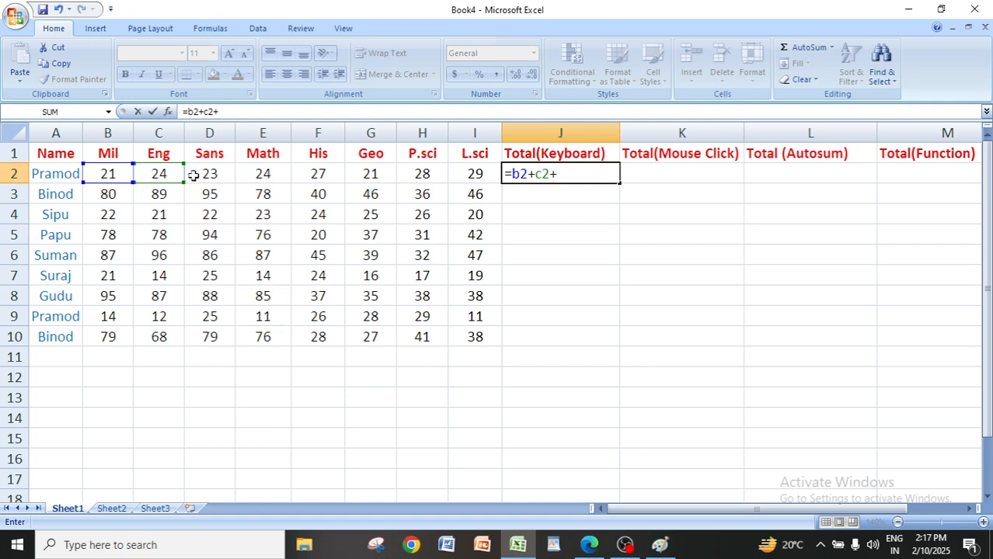
type("d2")
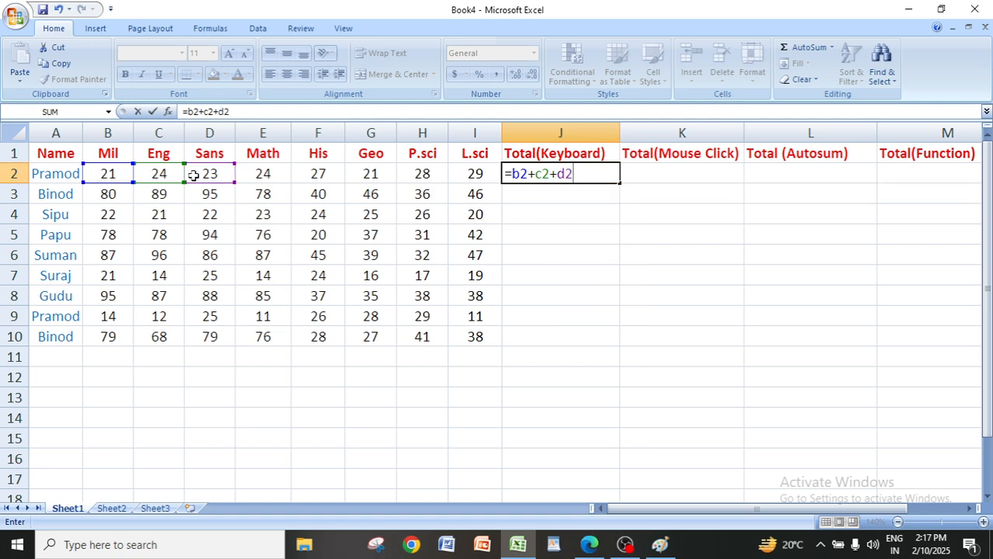
type("+e2")
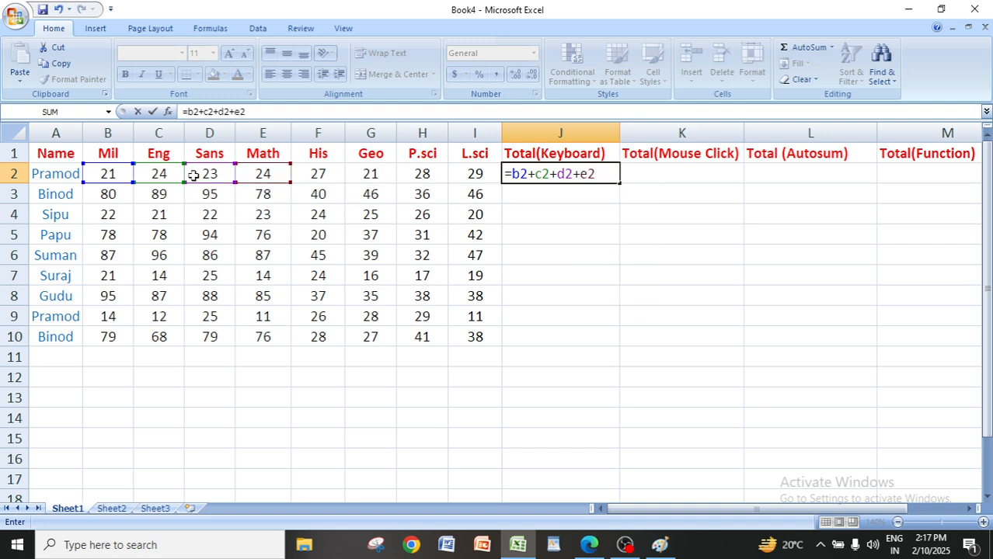
type("+f2")
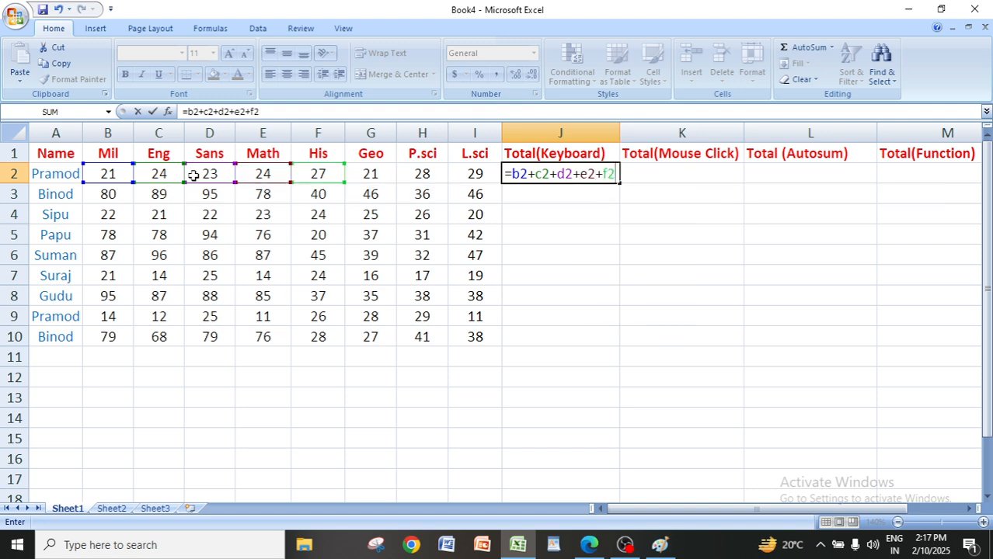
type("+g2")
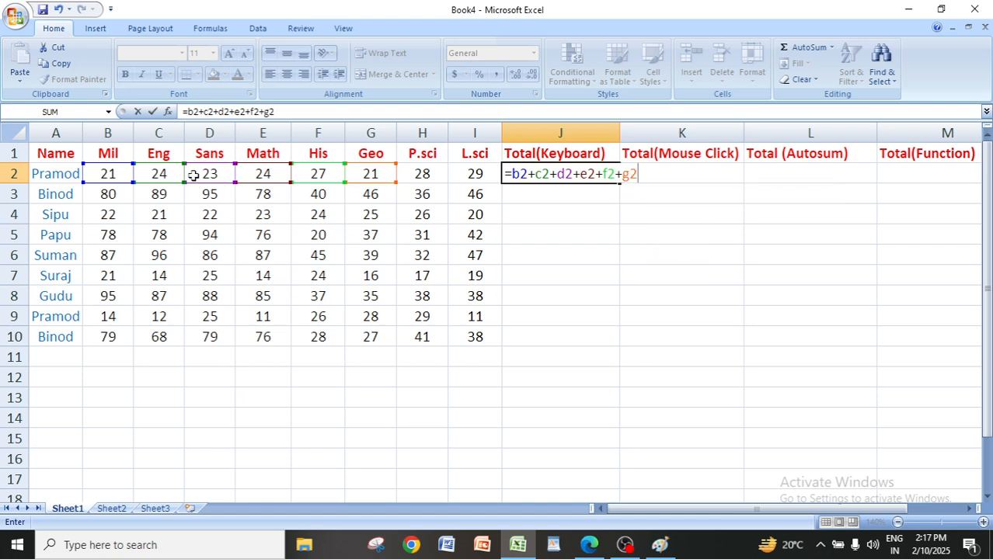
type("+h")
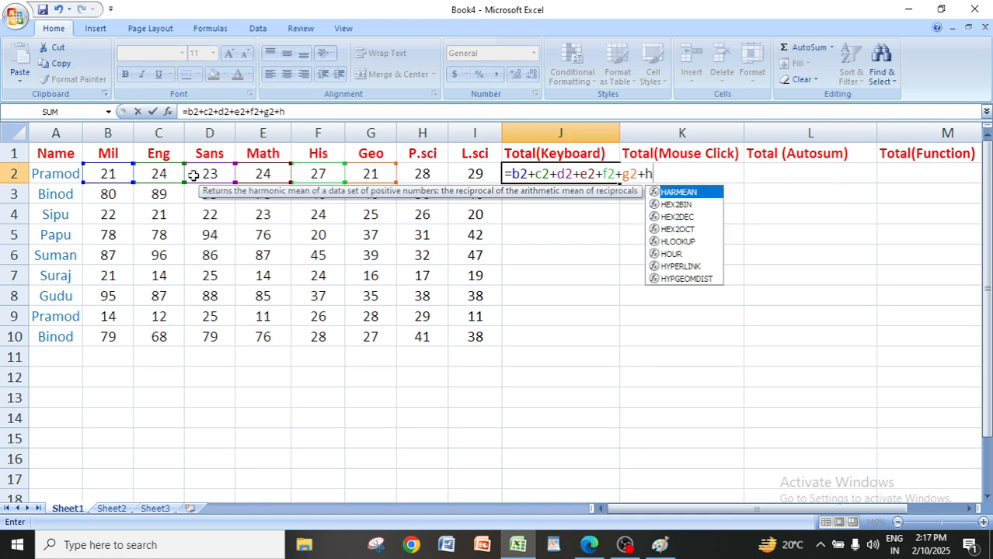
type("2+")
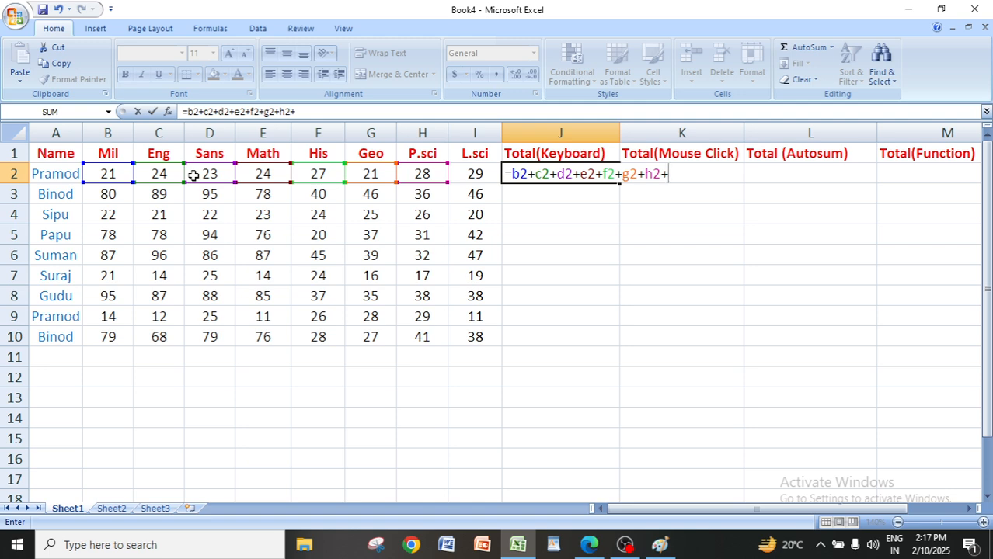
type("i2")
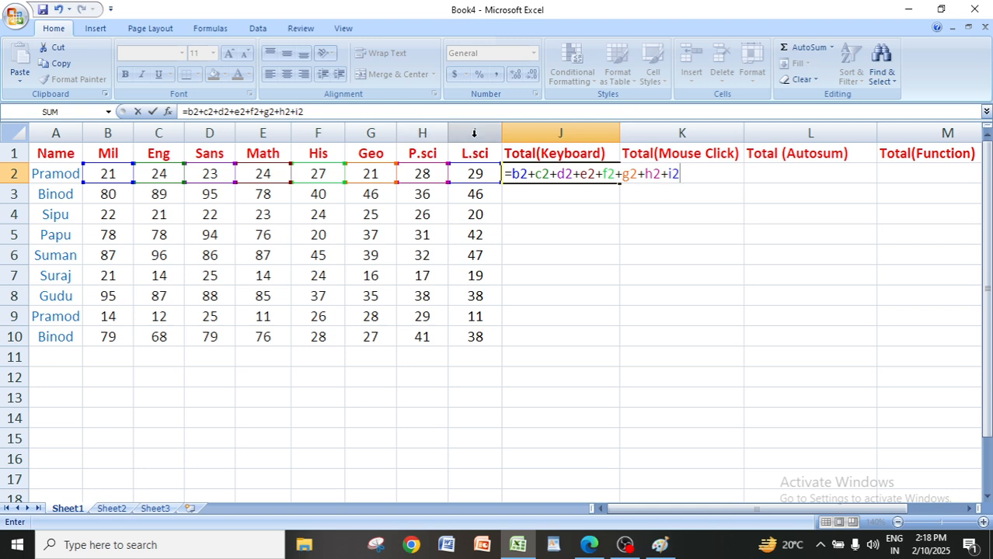
left_click(685, 174)
key("Return")
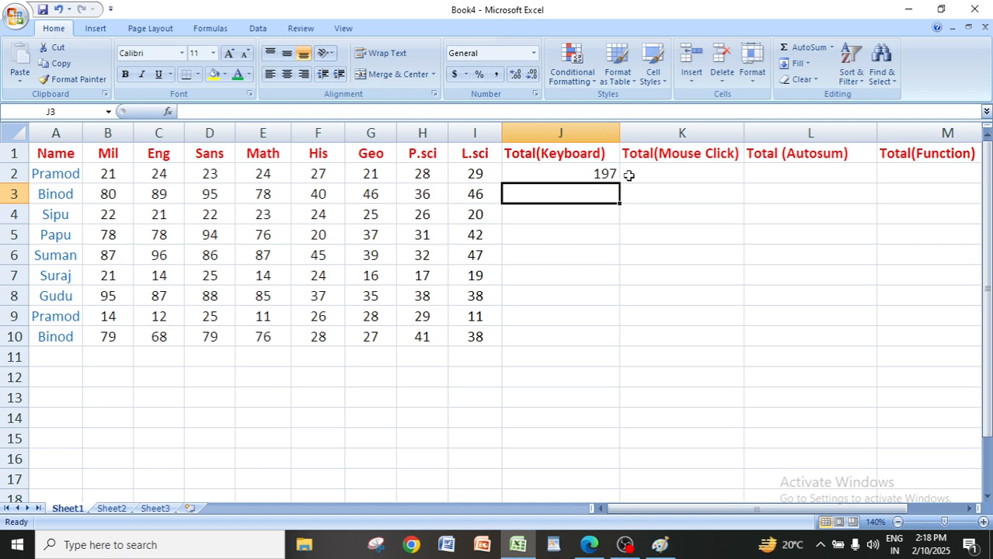
- Fill the total formula from J2 down through J10 in the Total(Keyboard) column
left_click(602, 174)
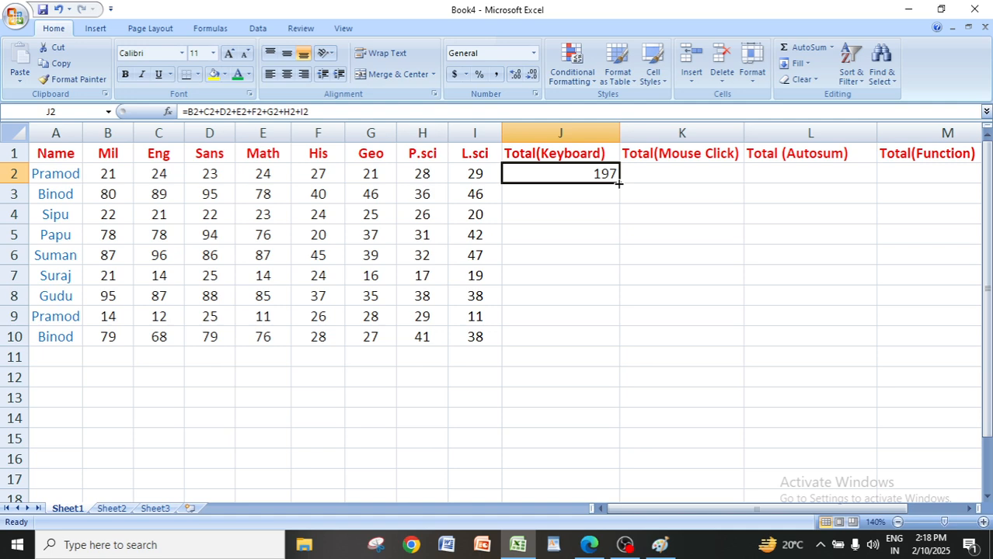
left_click_drag(619, 183, 616, 343)
left_click(683, 393)
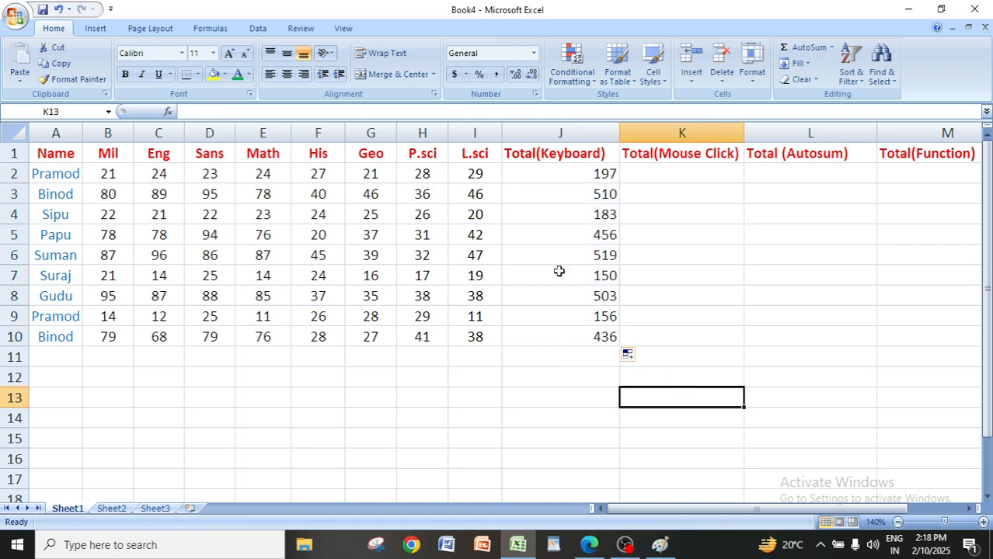
- Examine the formulas in cells J2 and J3 to compare their row references
left_click(588, 176)
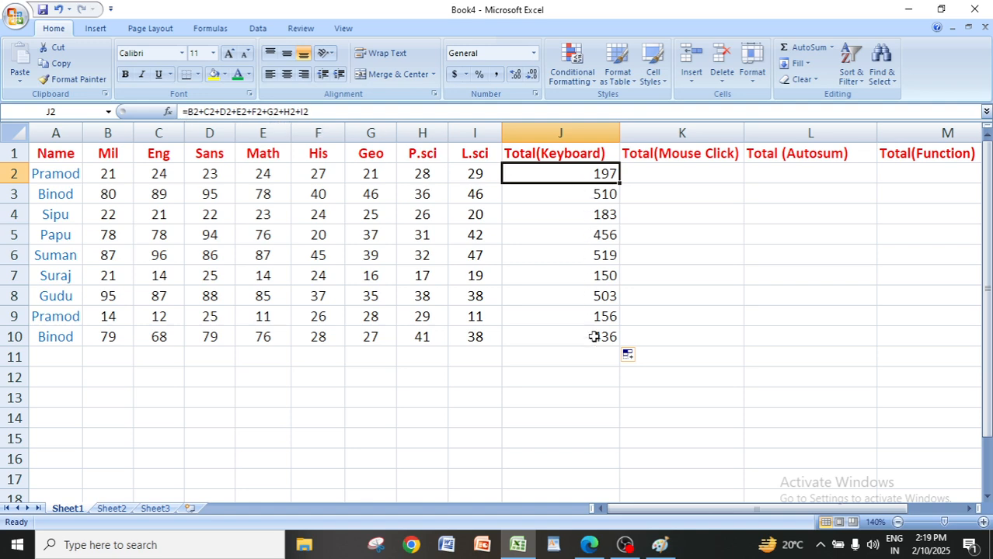
left_click(600, 195)
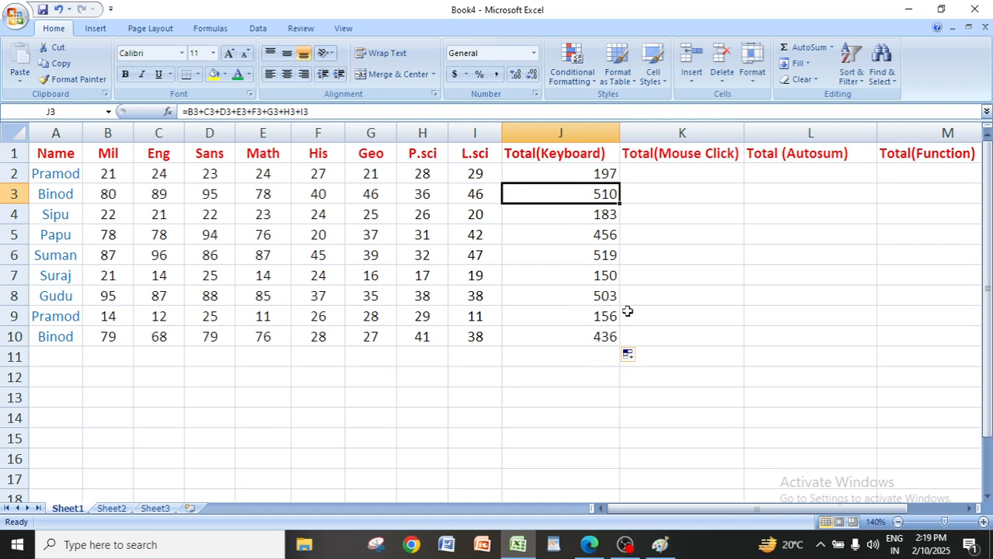
left_click(529, 173)
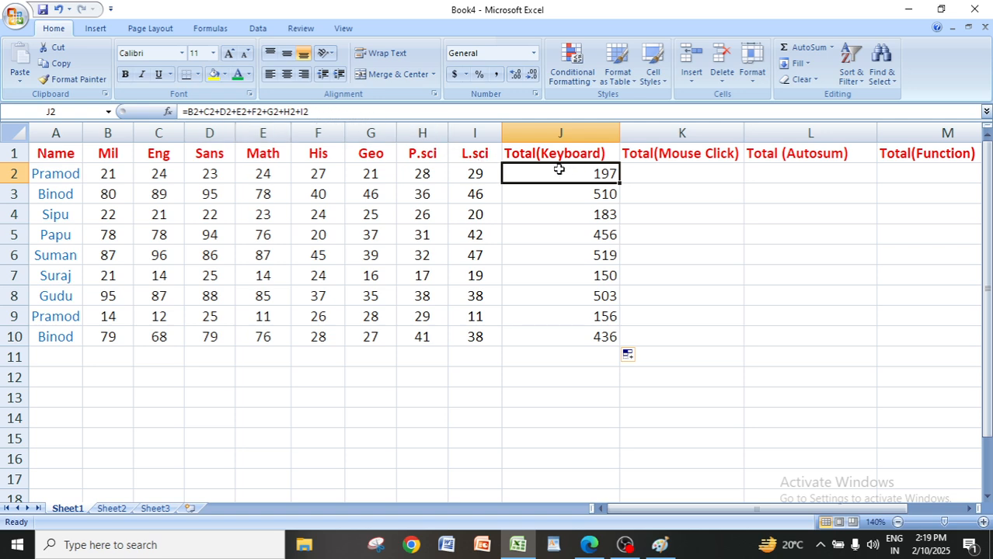
left_click(478, 413)
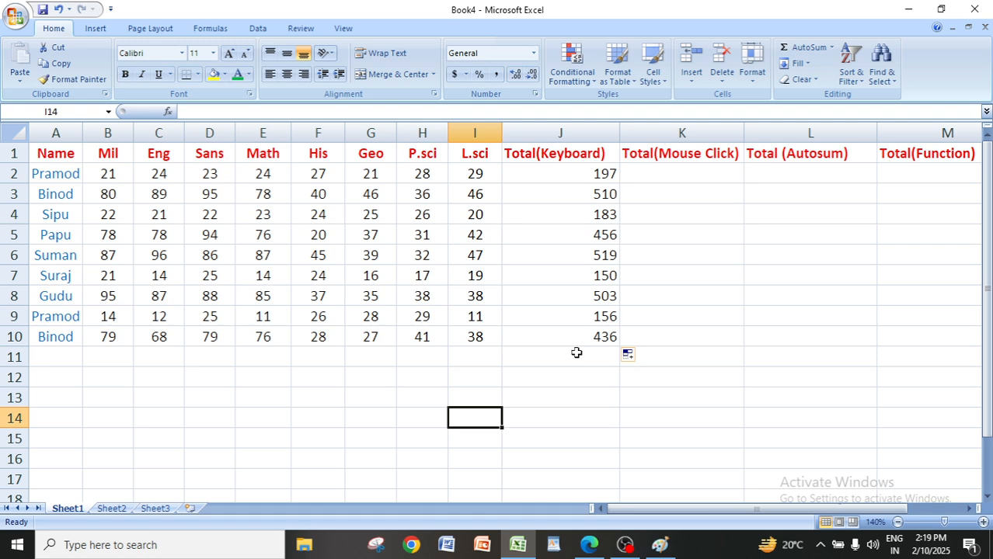
left_click(552, 177)
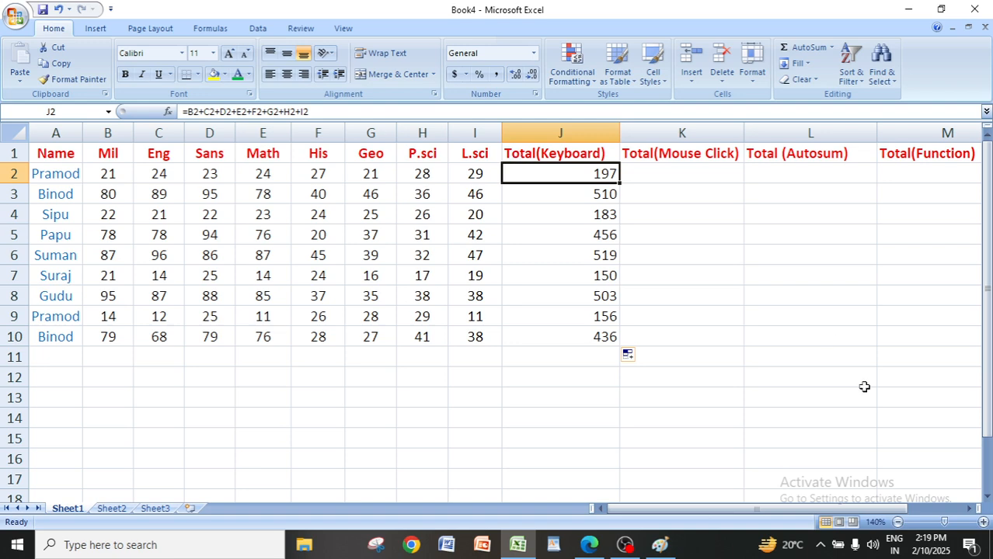
left_click(839, 398)
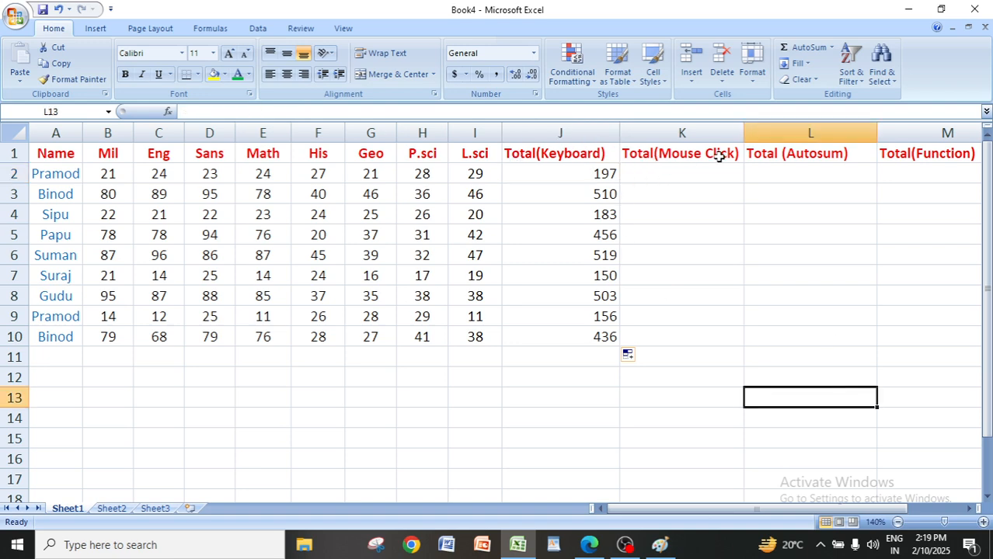
- Build the formula =B2+C2+D2+E2+F2+G2+H2+I2 in cell K2 under Total(Mouse Click) by picking each subject's mark cell
left_click(681, 171)
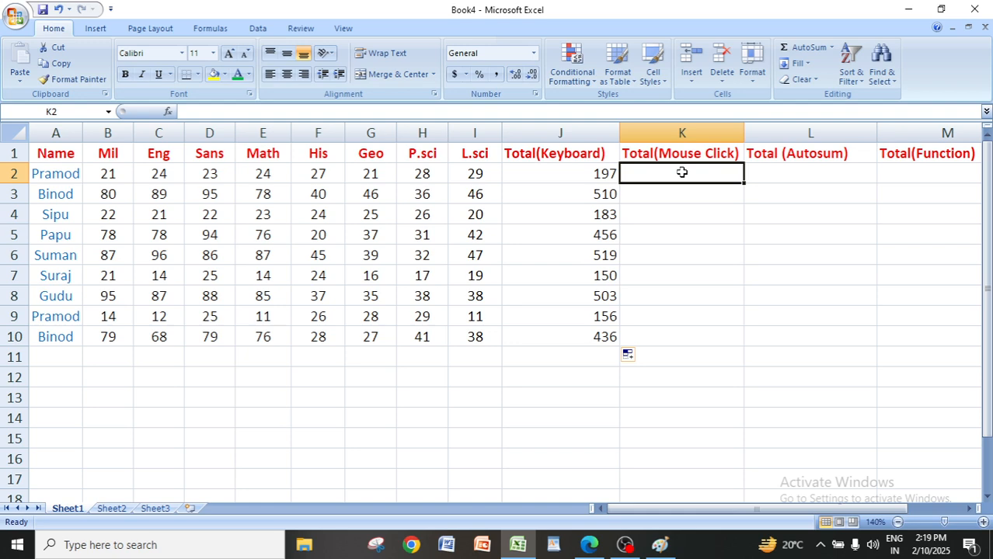
type("=")
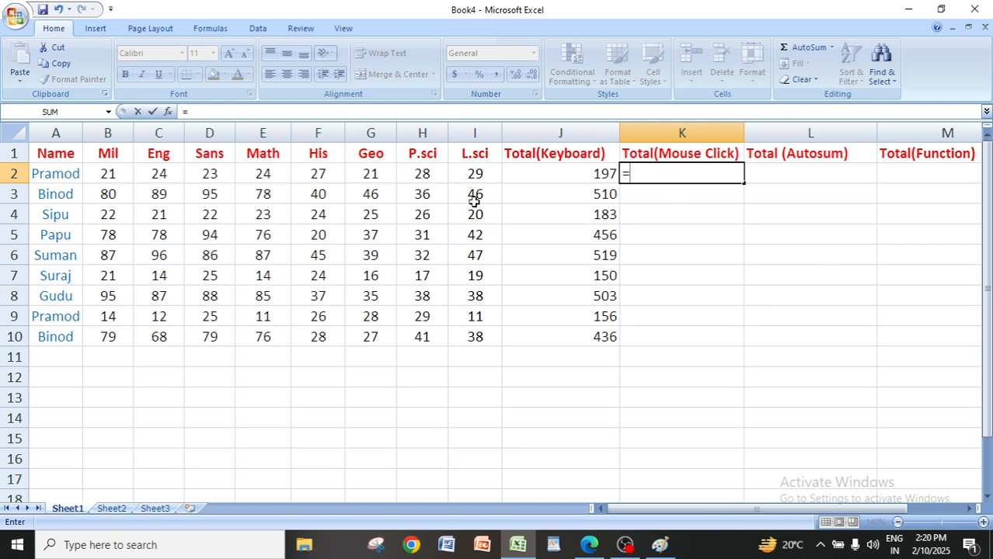
left_click(109, 174)
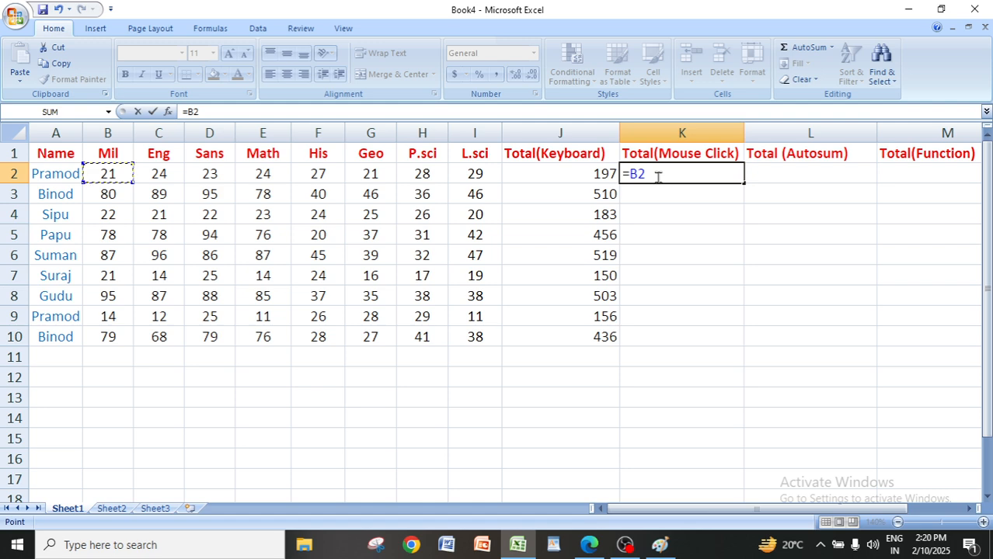
type("+")
left_click(163, 175)
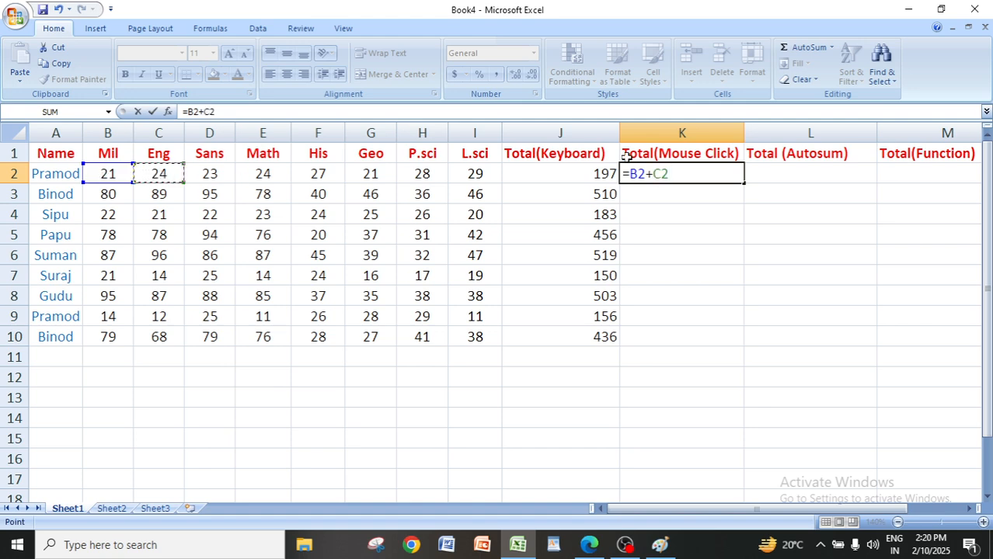
type("+")
left_click(210, 174)
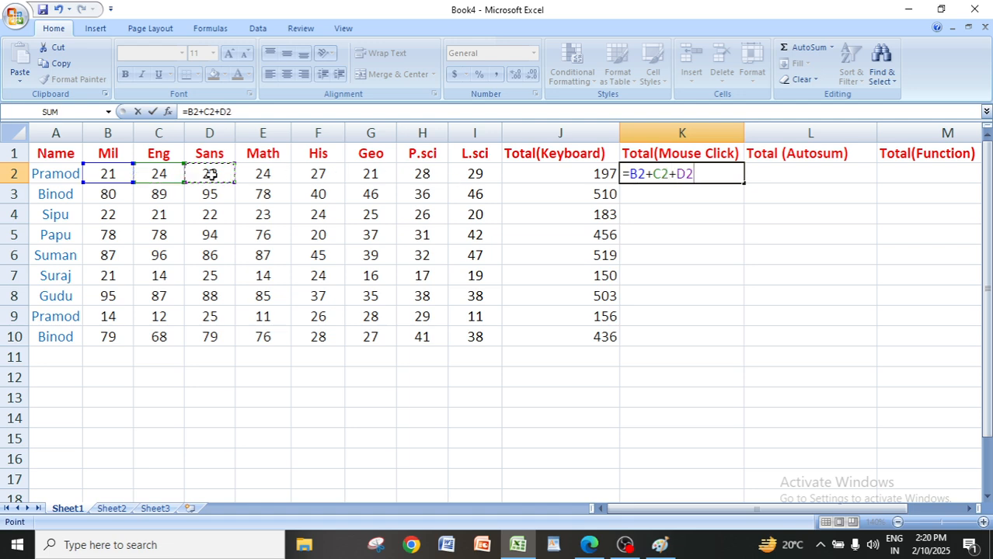
type("+")
left_click(279, 174)
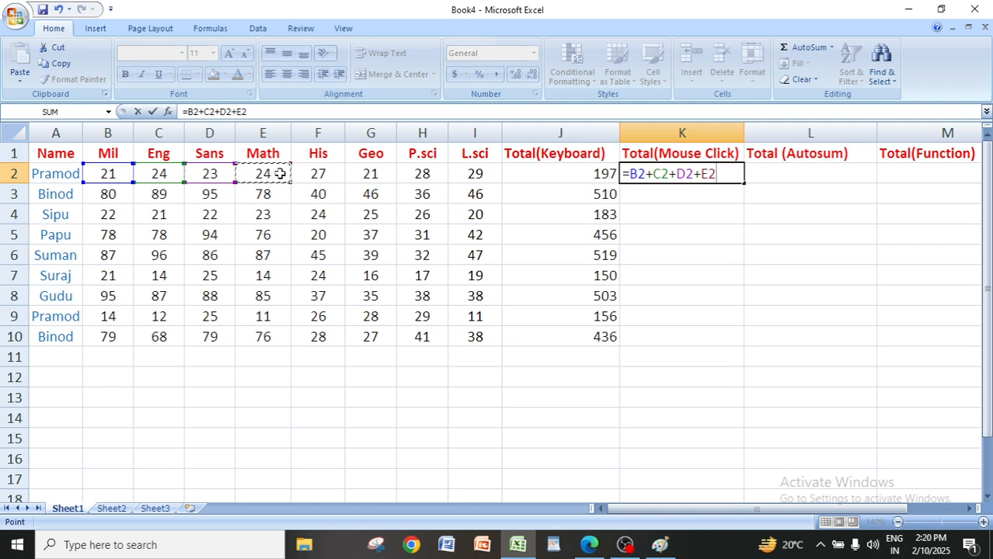
type("+")
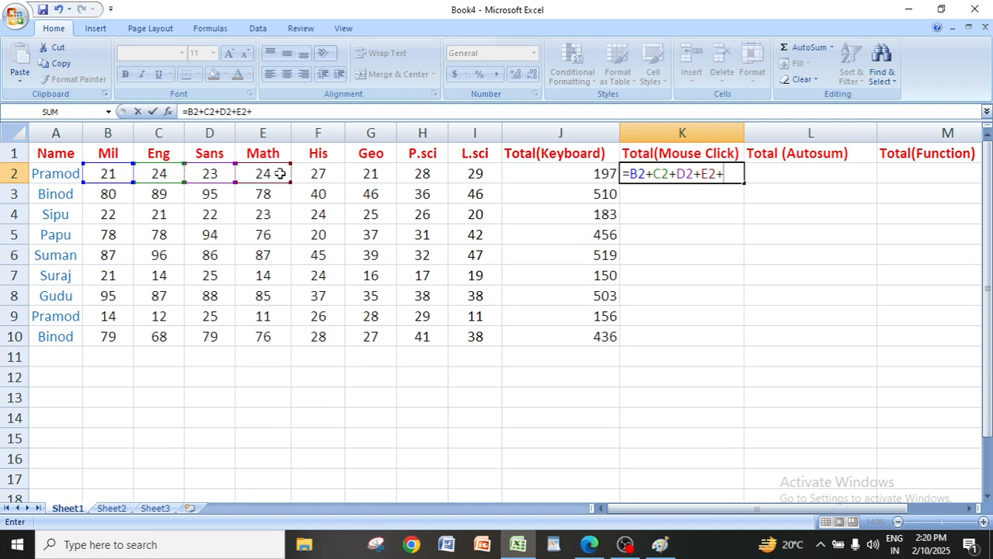
left_click(321, 176)
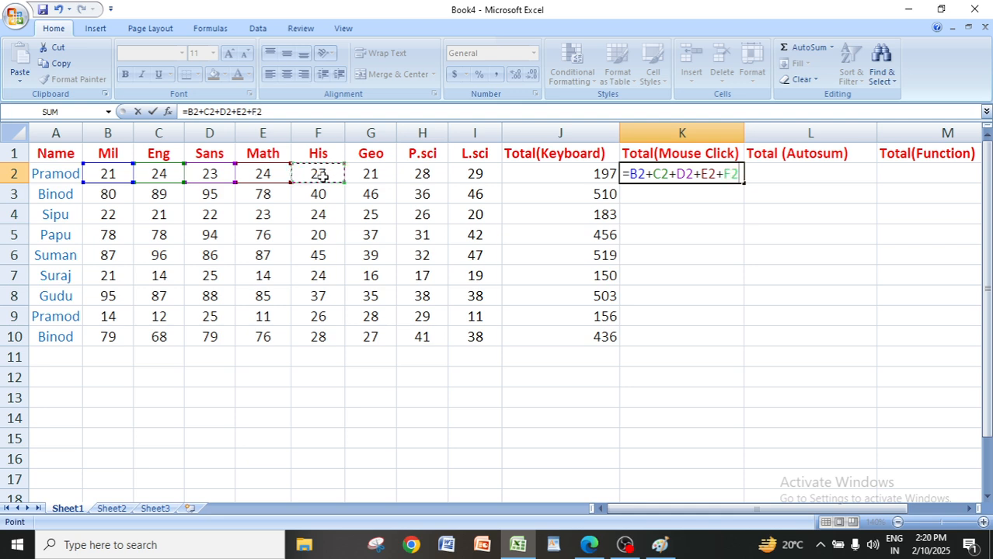
type("+")
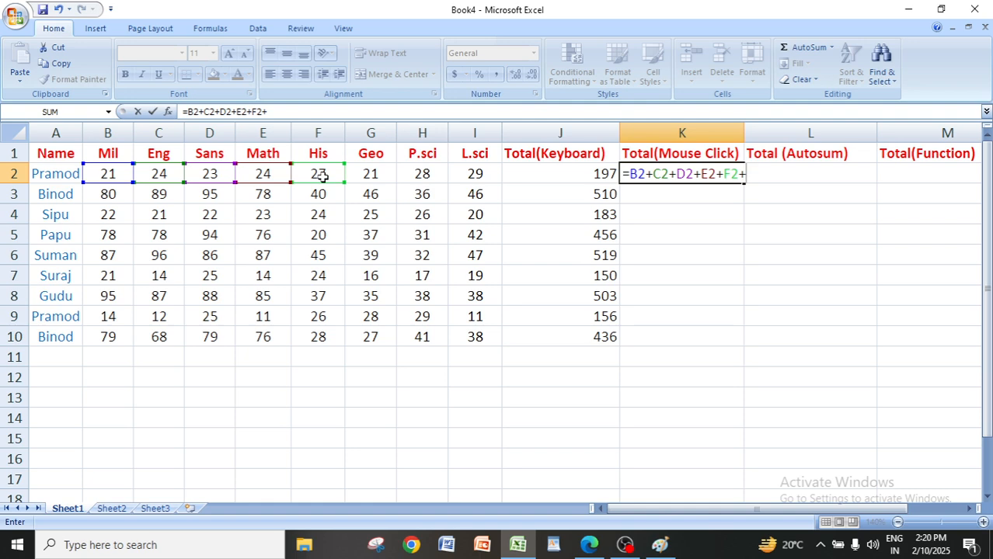
left_click(370, 176)
type("+")
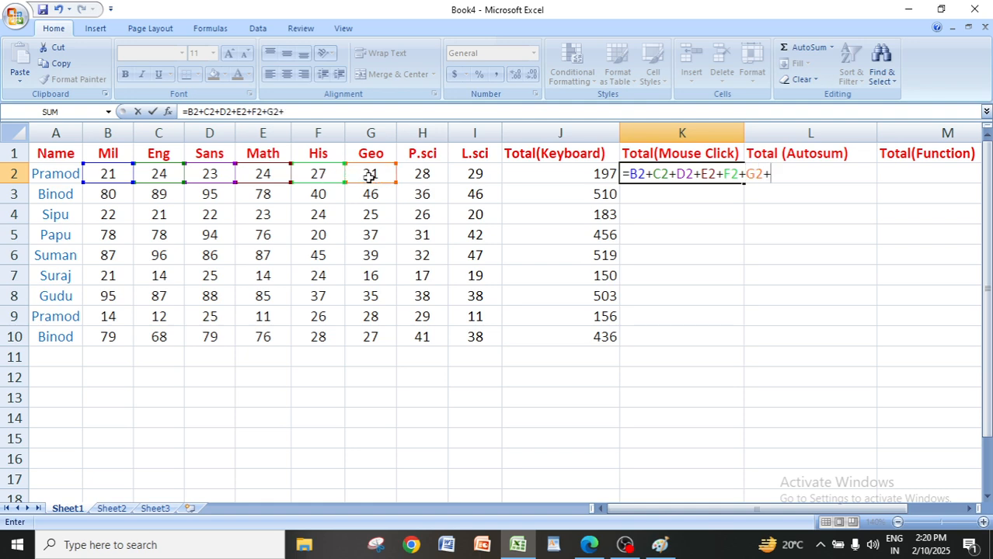
left_click(417, 177)
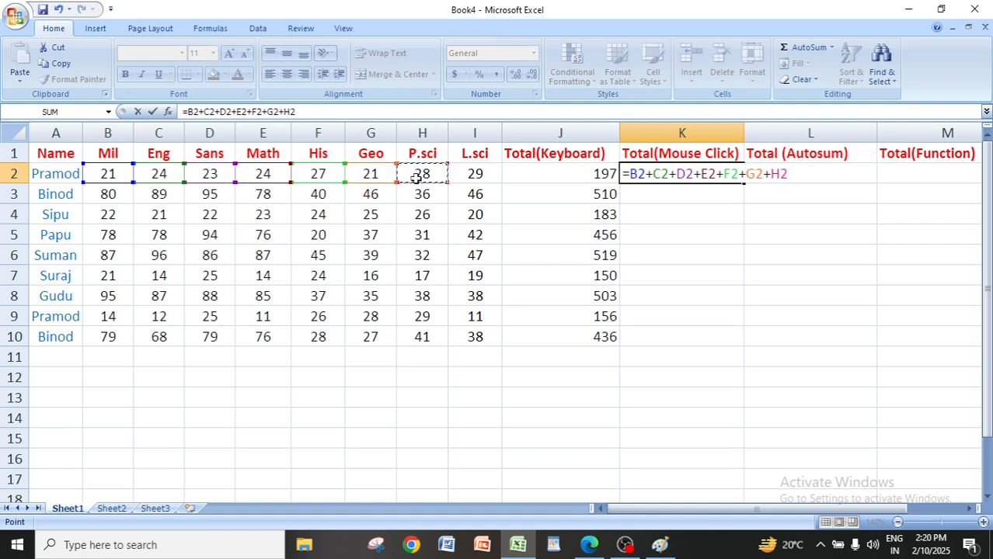
type("+")
left_click(474, 175)
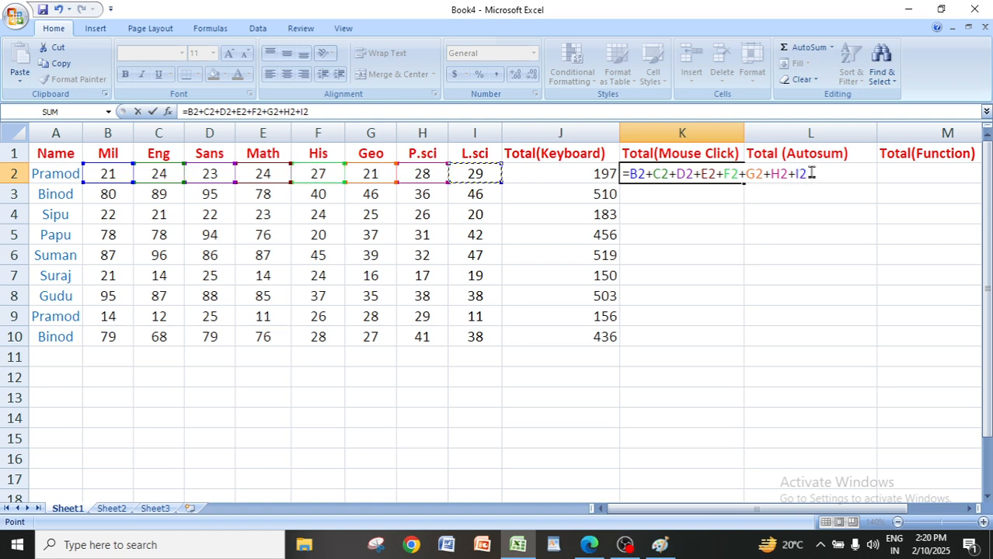
key("Return")
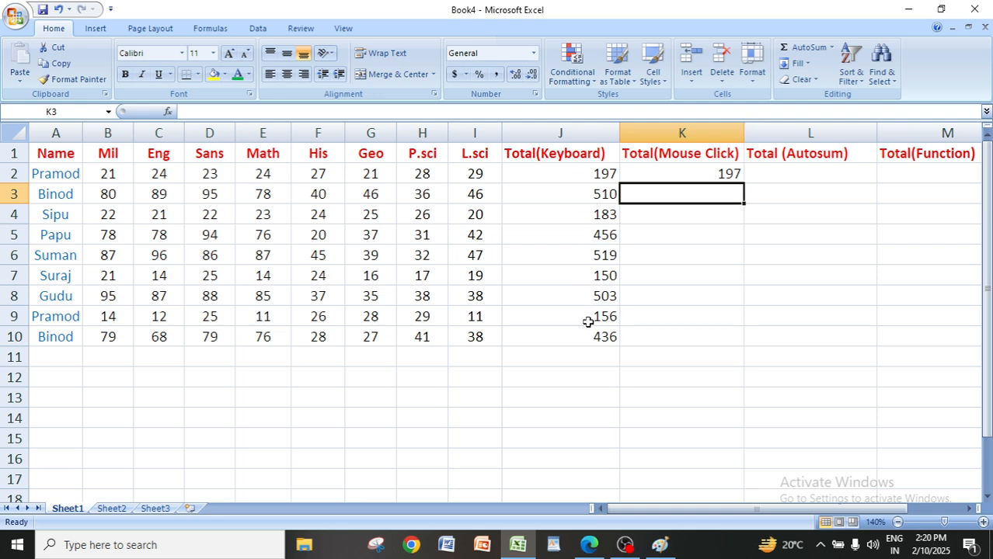
- Fill the total formula from K2 down through K10 under Total(Mouse Click) and compare the formulas in J2 and K2
left_click(723, 174)
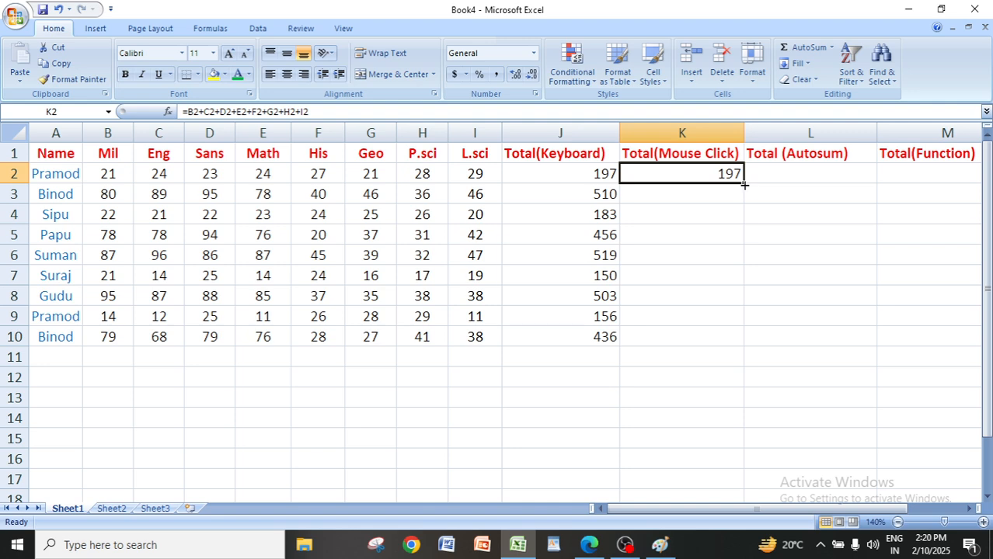
left_click_drag(744, 185, 750, 349)
left_click(827, 317)
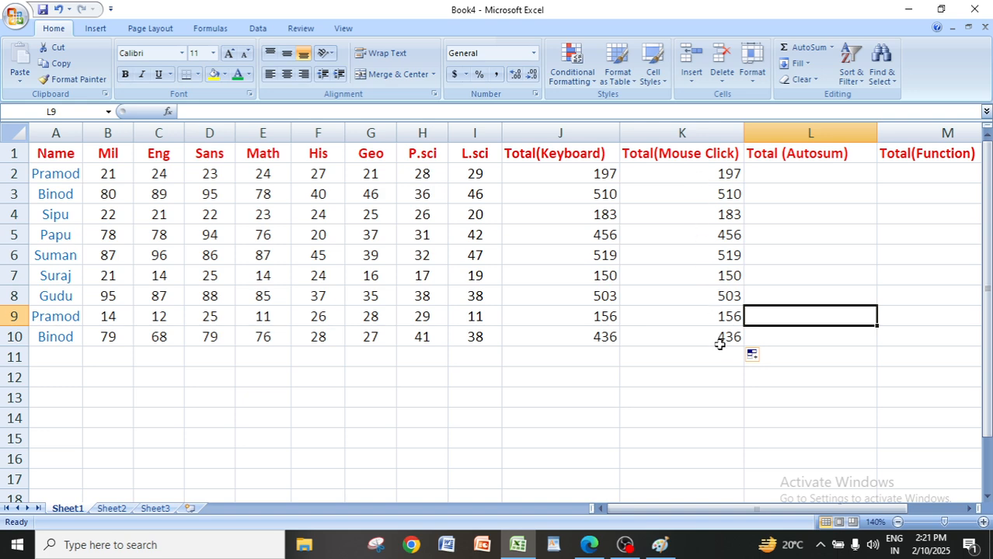
left_click(581, 171)
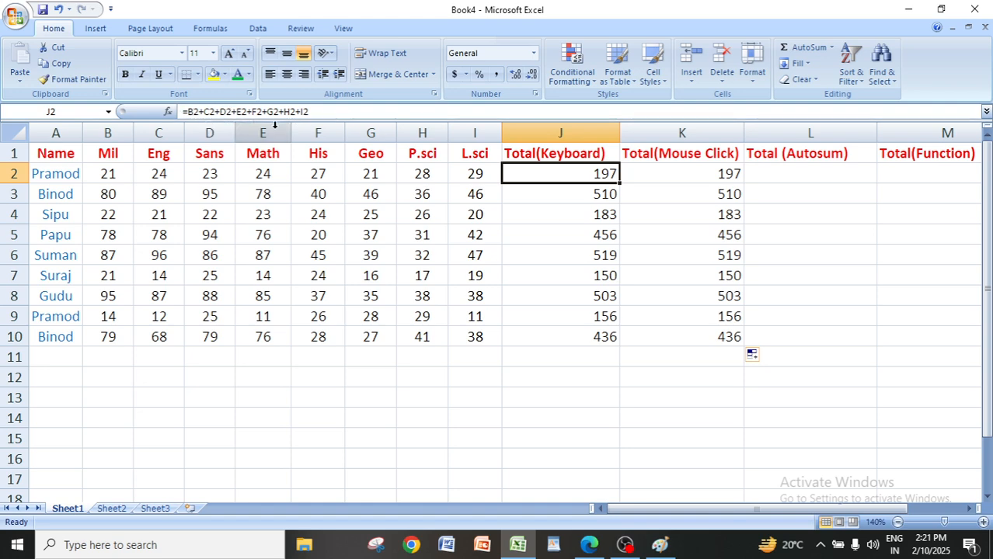
left_click(721, 175)
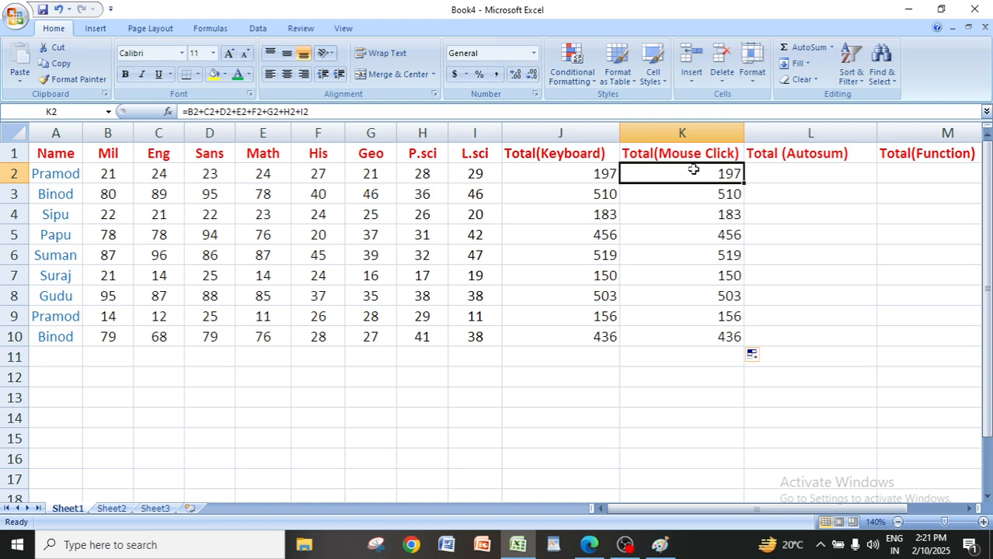
- Enter an AutoSum formula in cell L2 under Total (Autosum), correcting its range to B2:i2
left_click(779, 179)
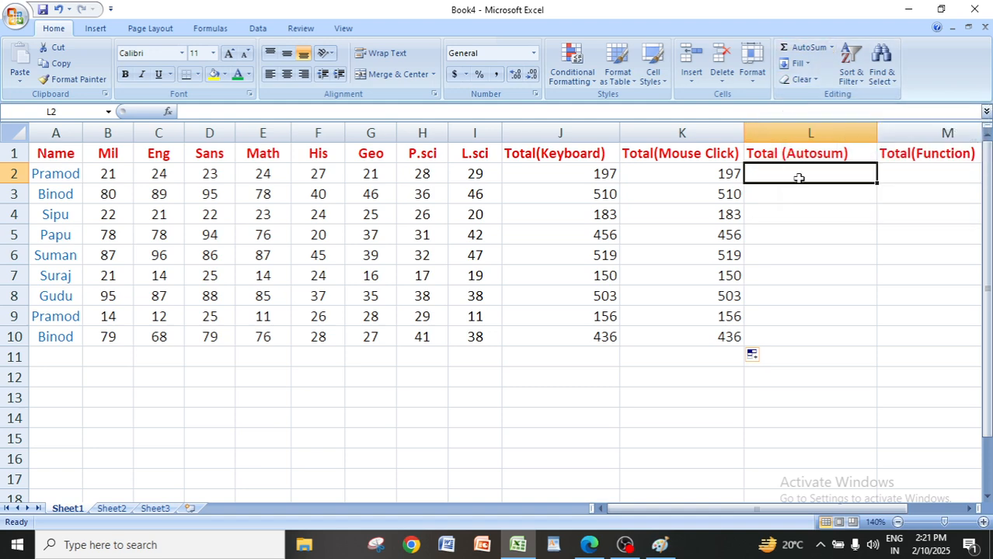
left_click(802, 47)
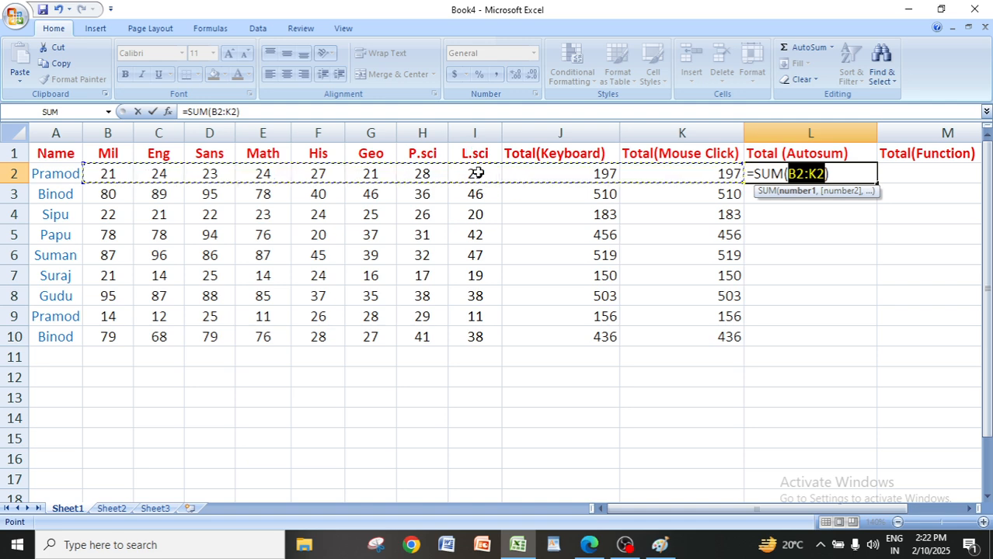
left_click(818, 174)
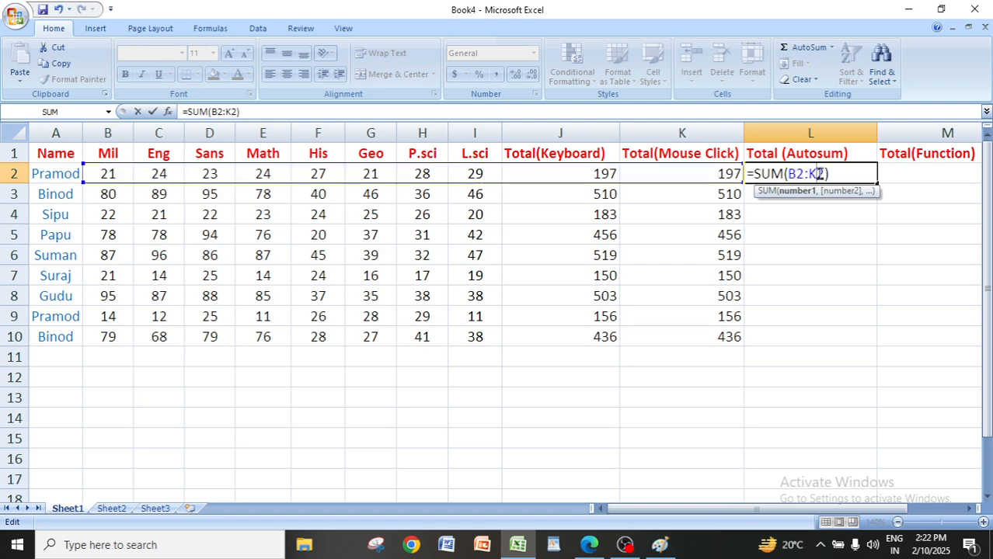
key("BackSpace")
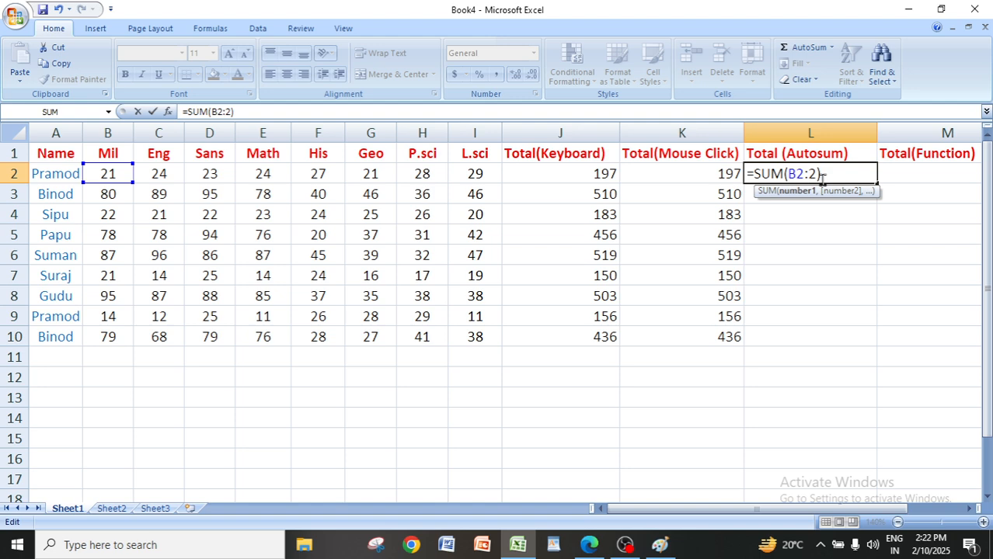
type("i")
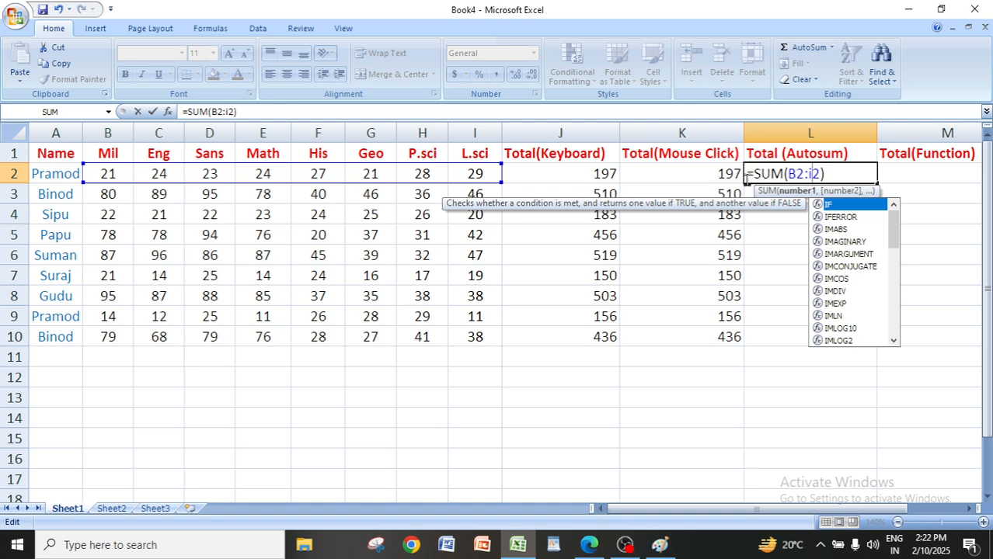
left_click(841, 176)
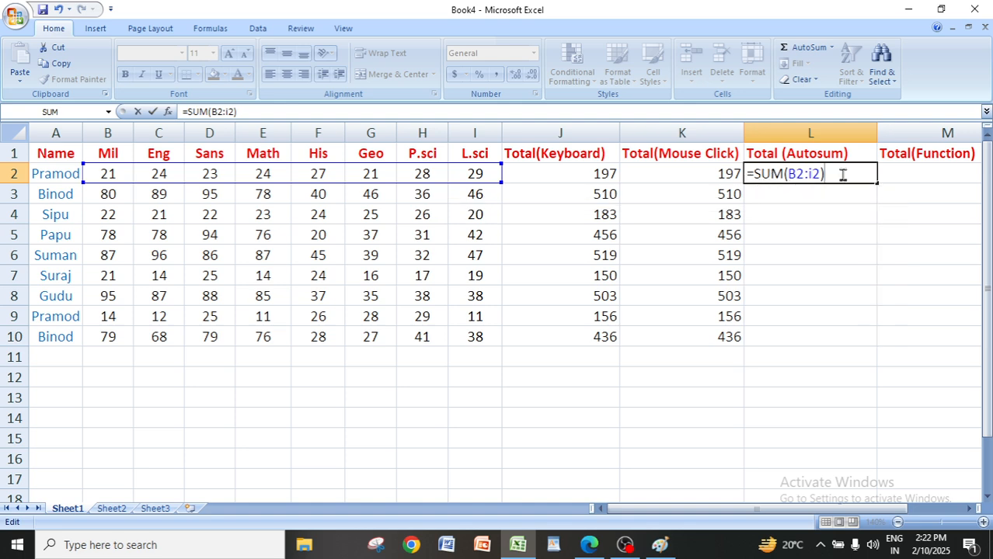
key("Return")
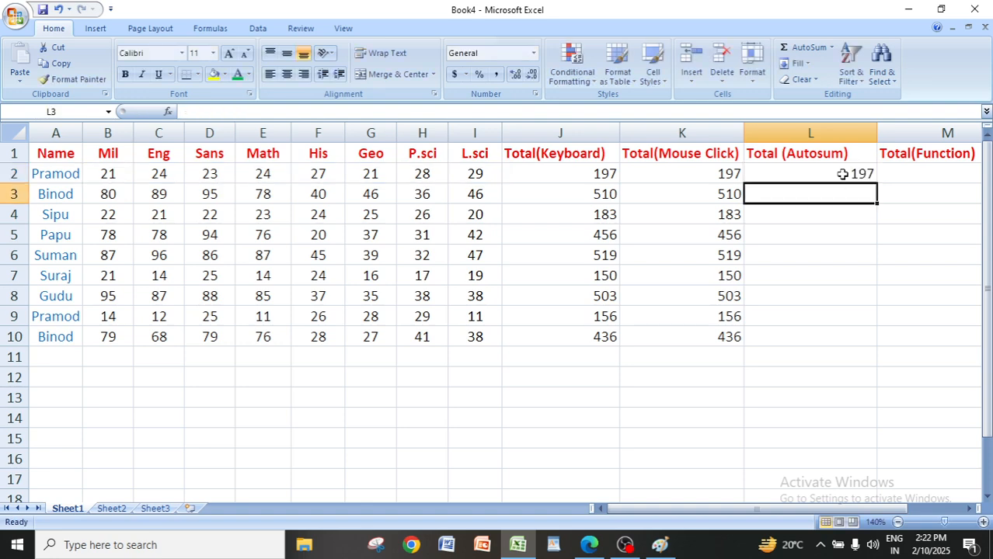
- Fill the AutoSum formula from L2 down through L10, and clear all the totals in that range
left_click(842, 174)
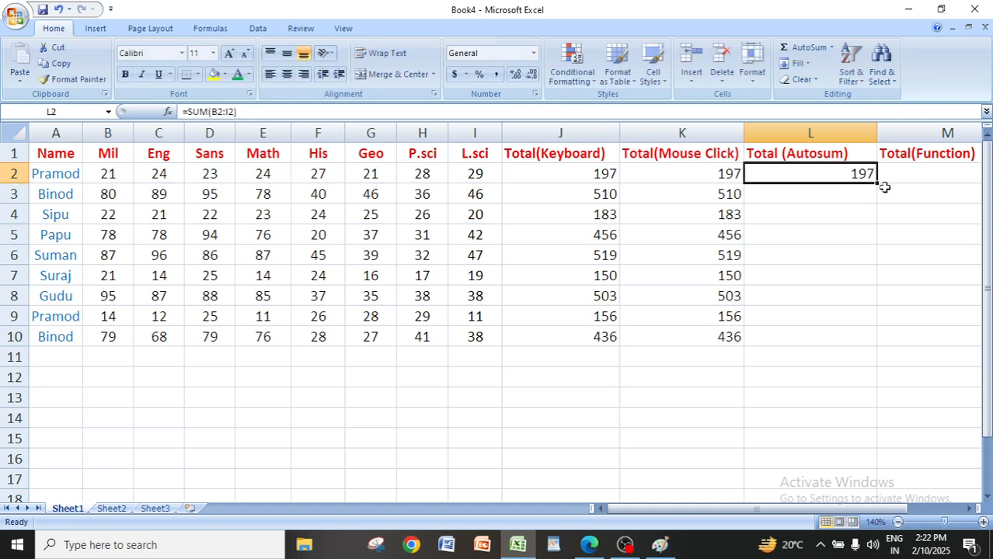
left_click_drag(876, 185, 873, 340)
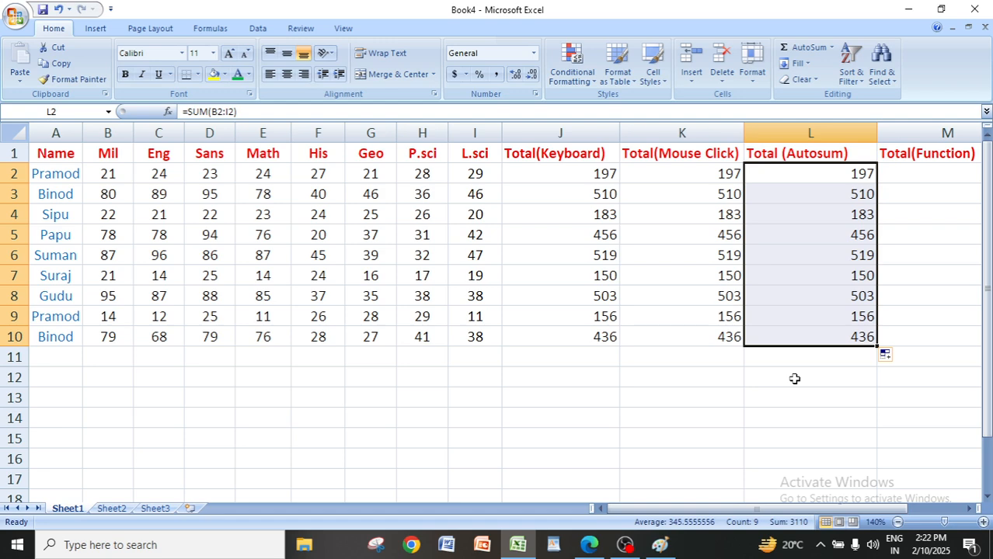
key("Delete")
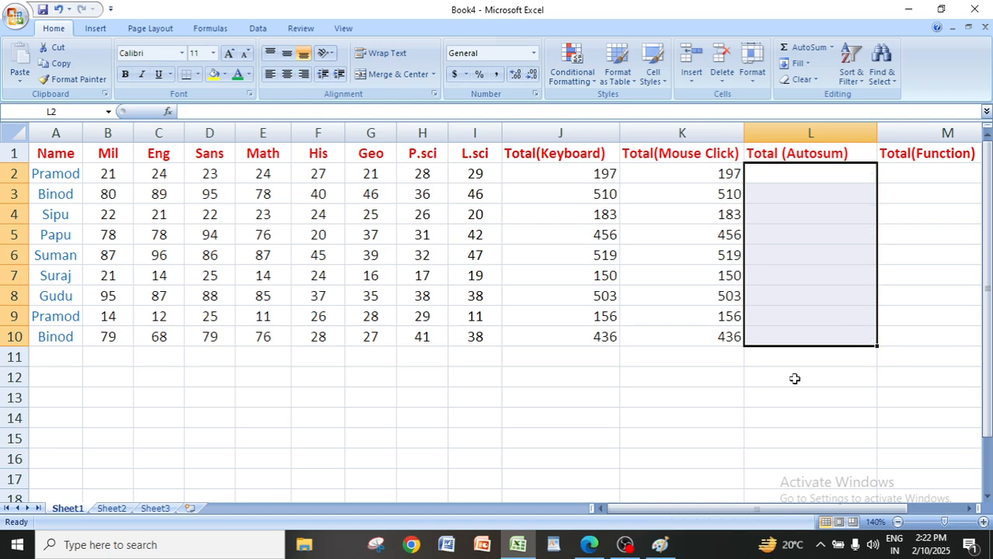
left_click(843, 426)
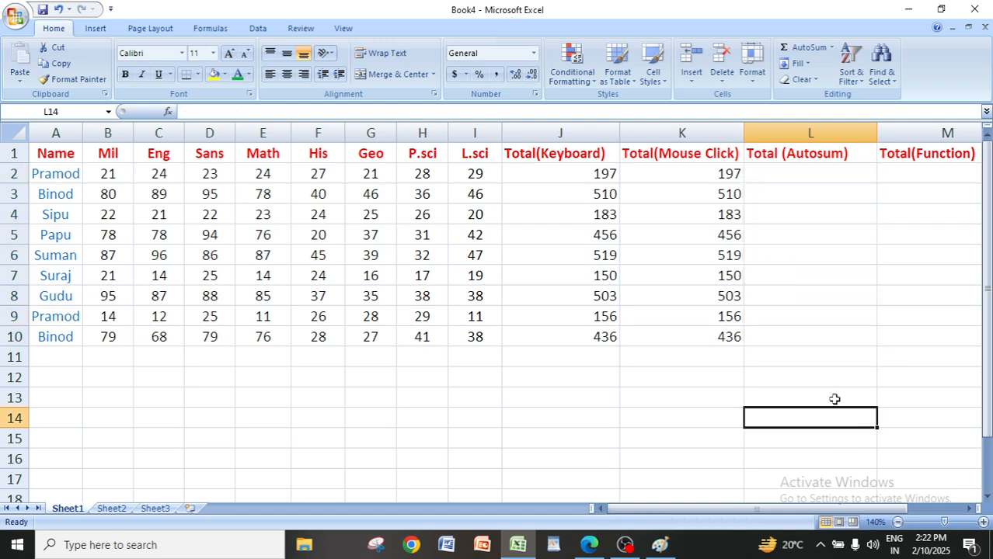
- Insert AutoSum again in the emptied cell L2 and change its range to B2:i2 so only the subject marks are added
left_click(796, 171)
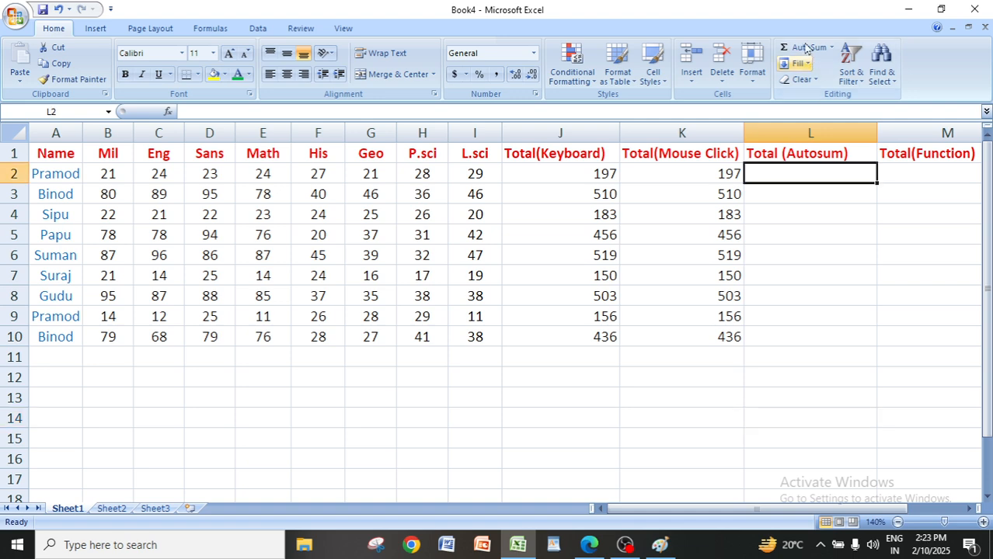
left_click(805, 47)
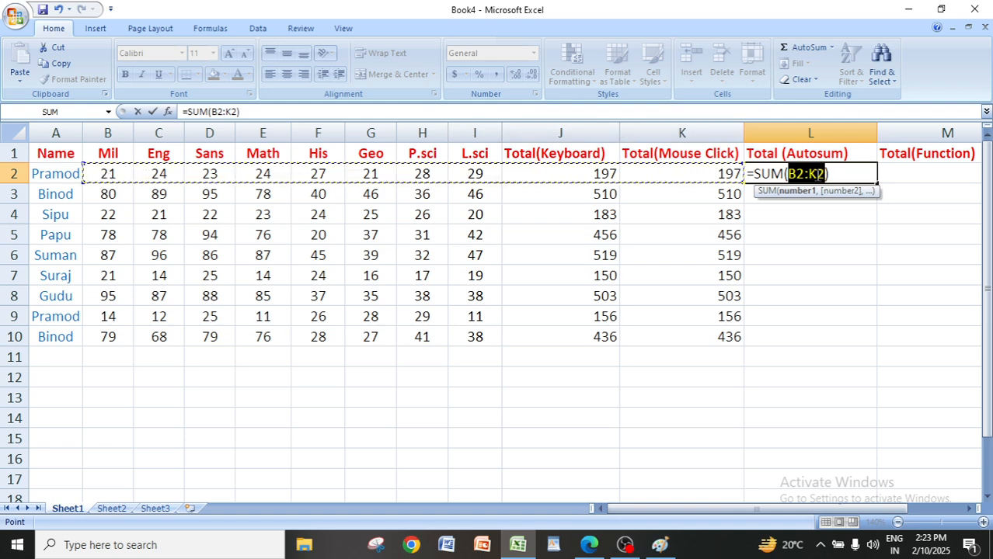
left_click(818, 174)
key("BackSpace")
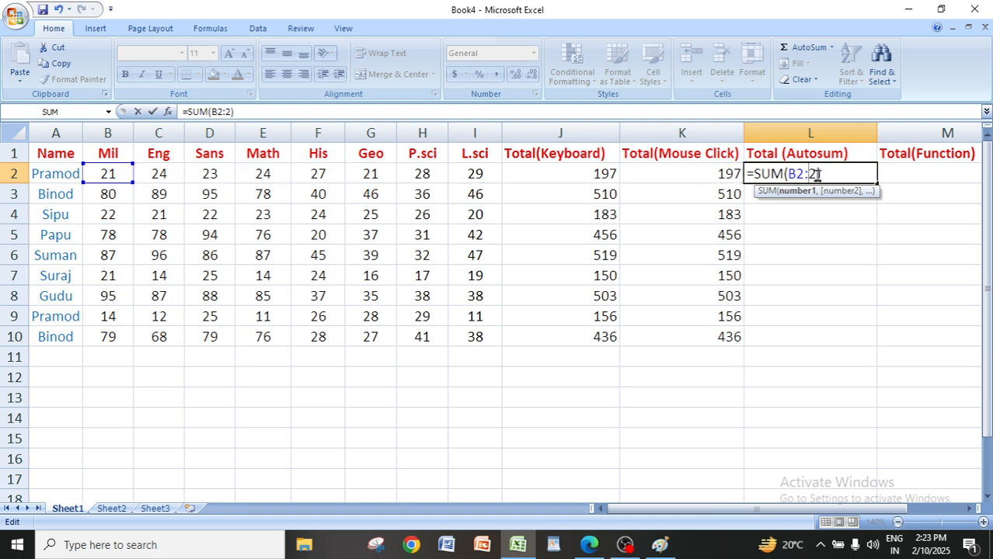
type("i")
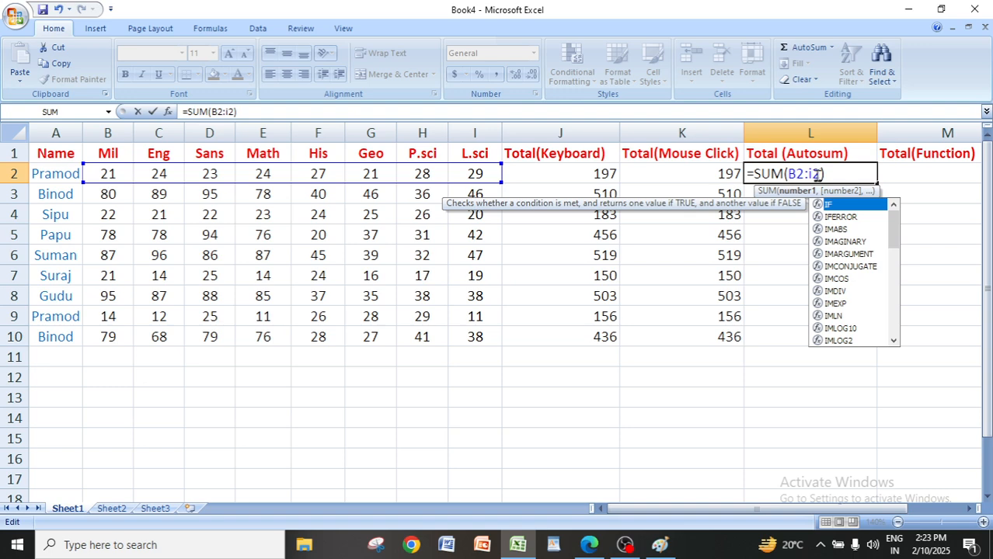
left_click(841, 180)
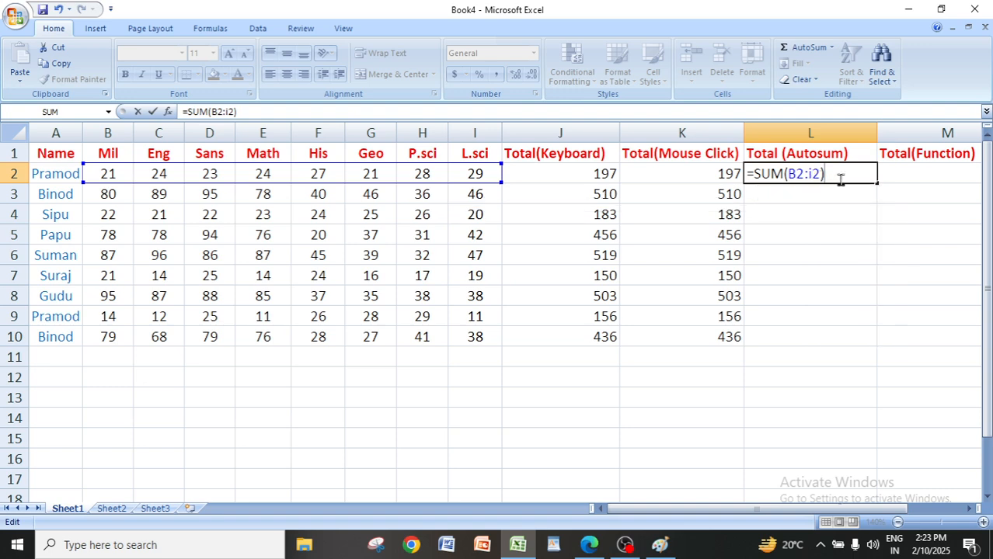
key("Return")
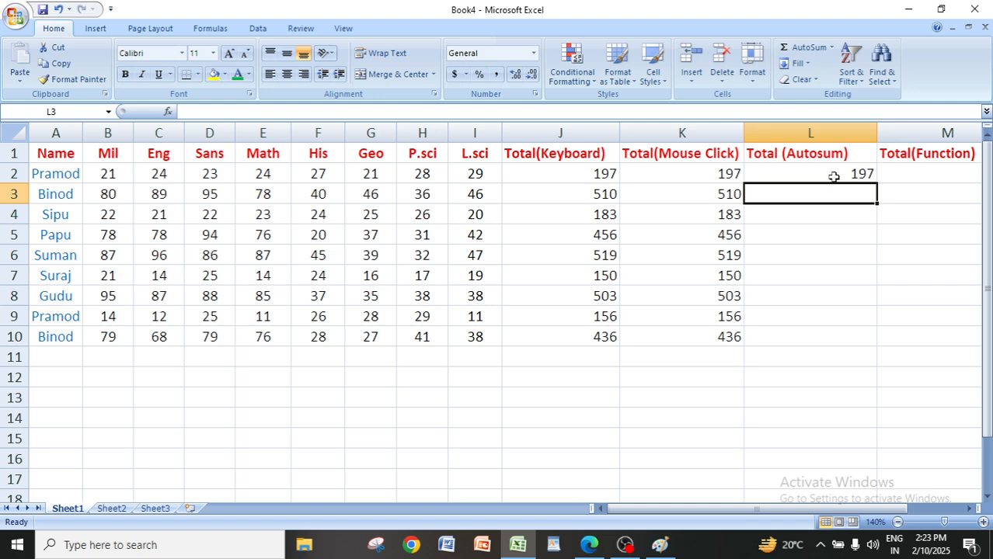
- Fill the SUM formula from L2 down through L10 in the Total (Autosum) column
left_click(834, 177)
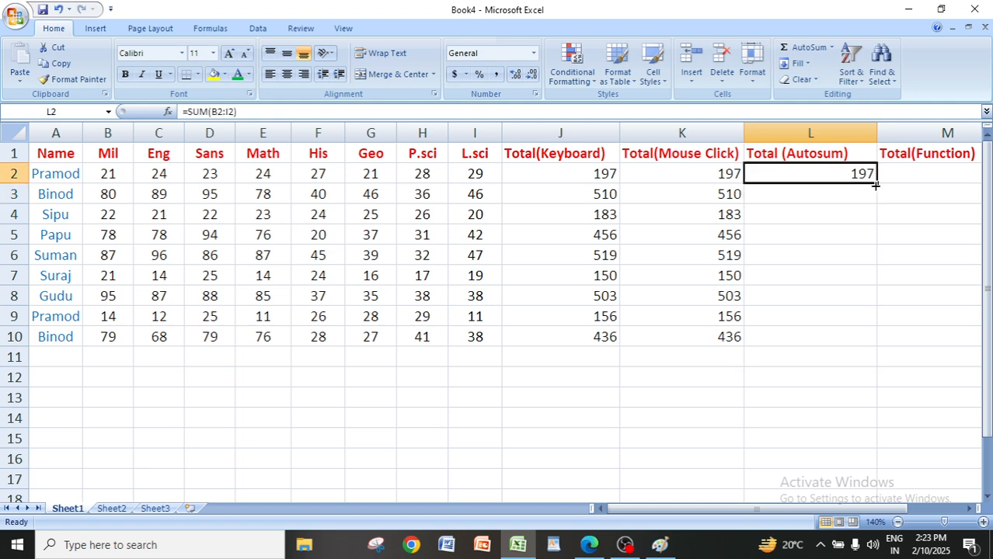
left_click_drag(876, 186, 871, 338)
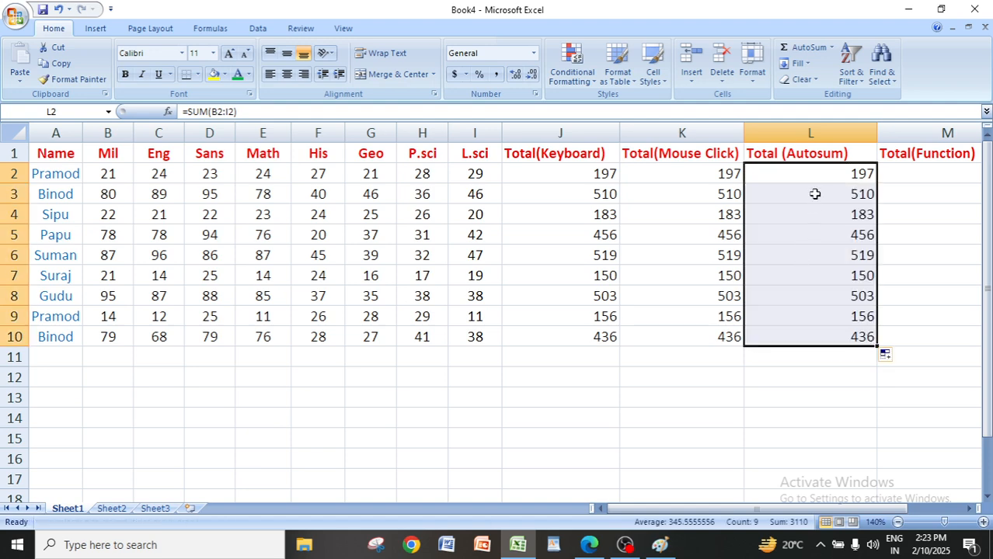
left_click(825, 395)
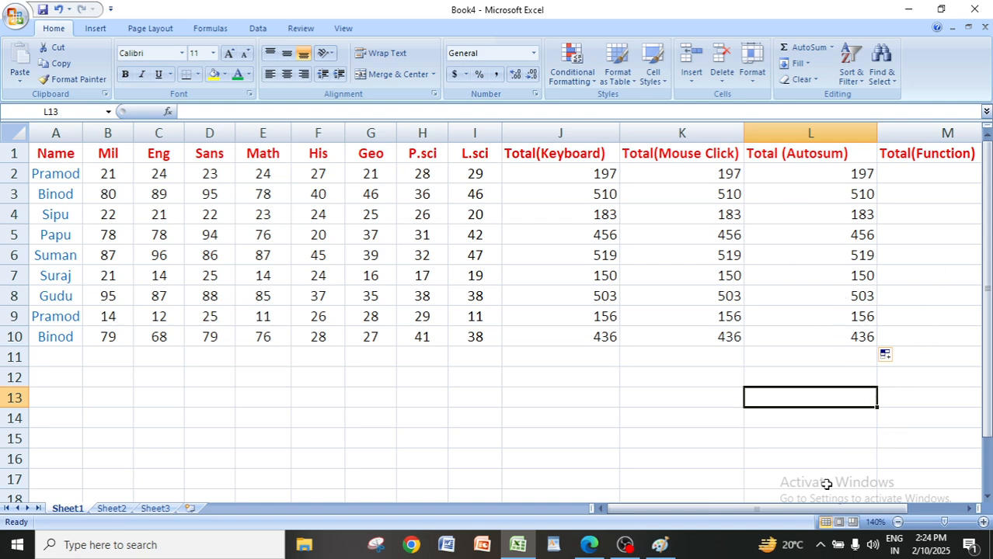
- Insert the SUM function in cell M2 under Total(Function), choosing it from the most recently used functions
left_click_drag(808, 511, 826, 515)
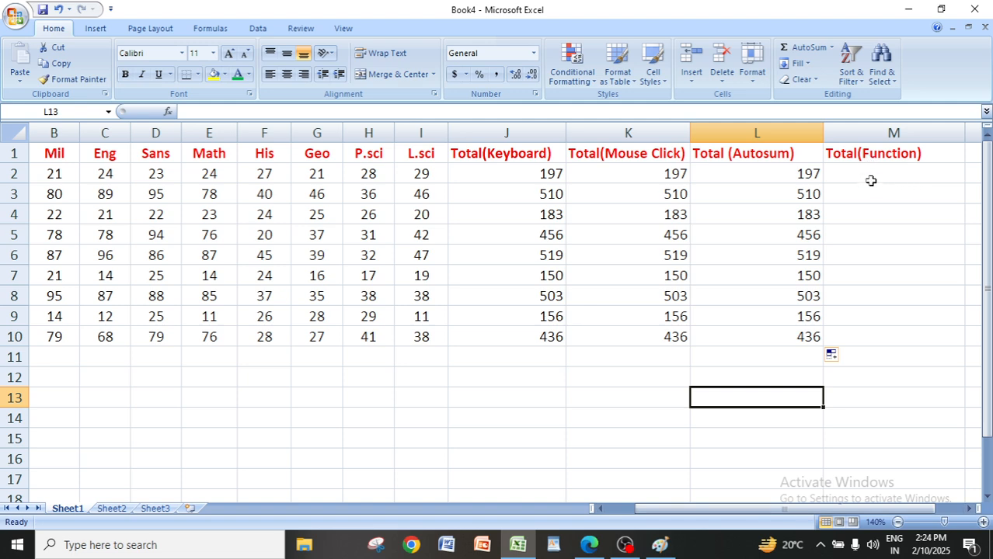
left_click_drag(756, 510, 745, 509)
left_click(925, 180)
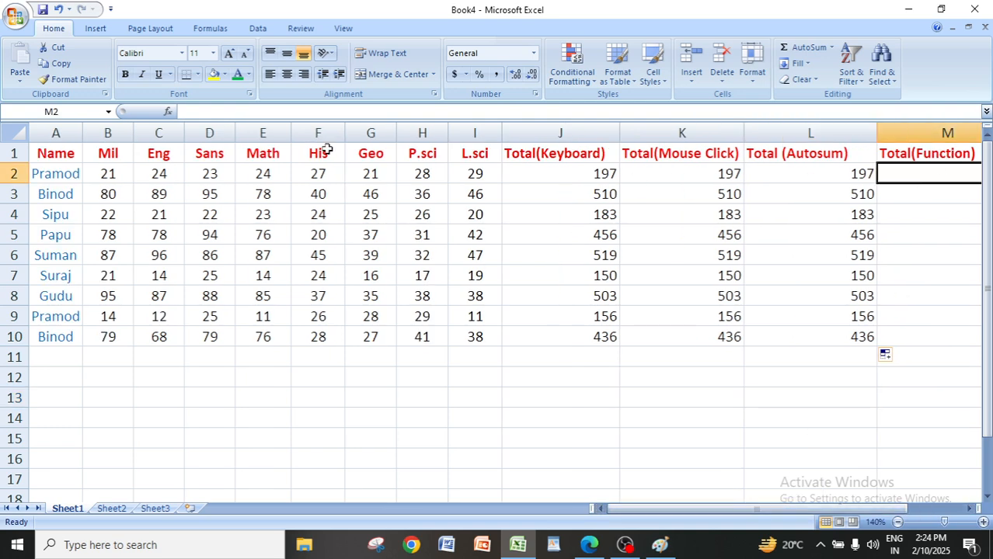
left_click(169, 113)
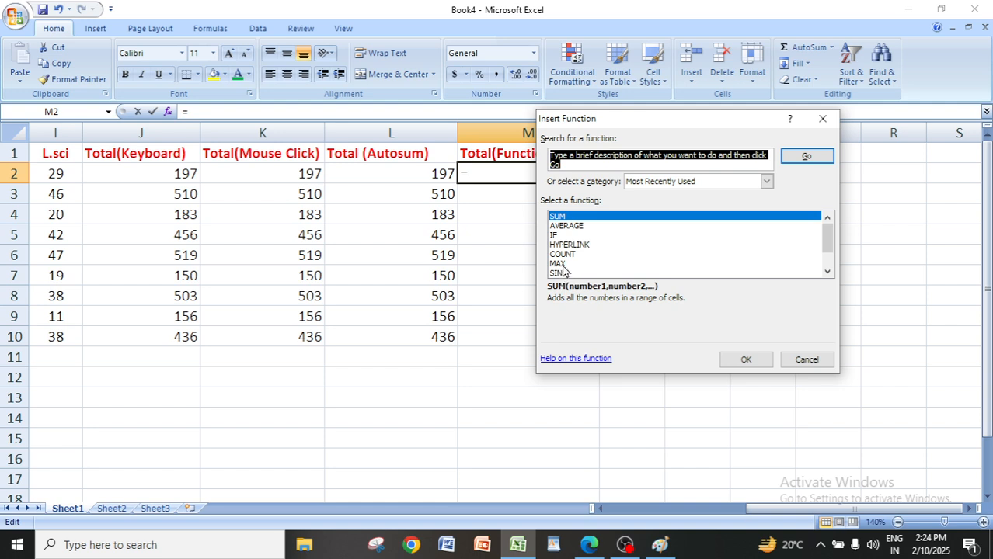
left_click(562, 221)
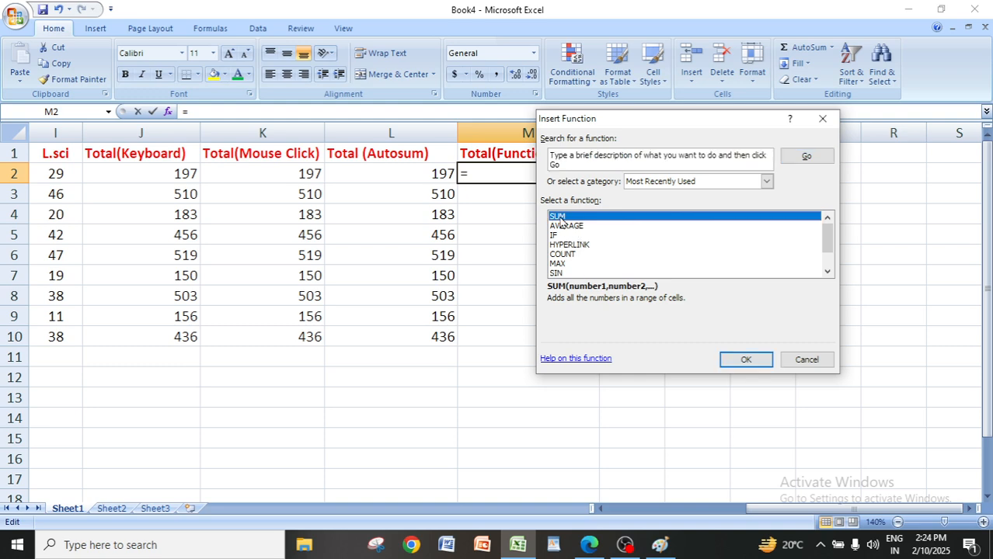
left_click(743, 360)
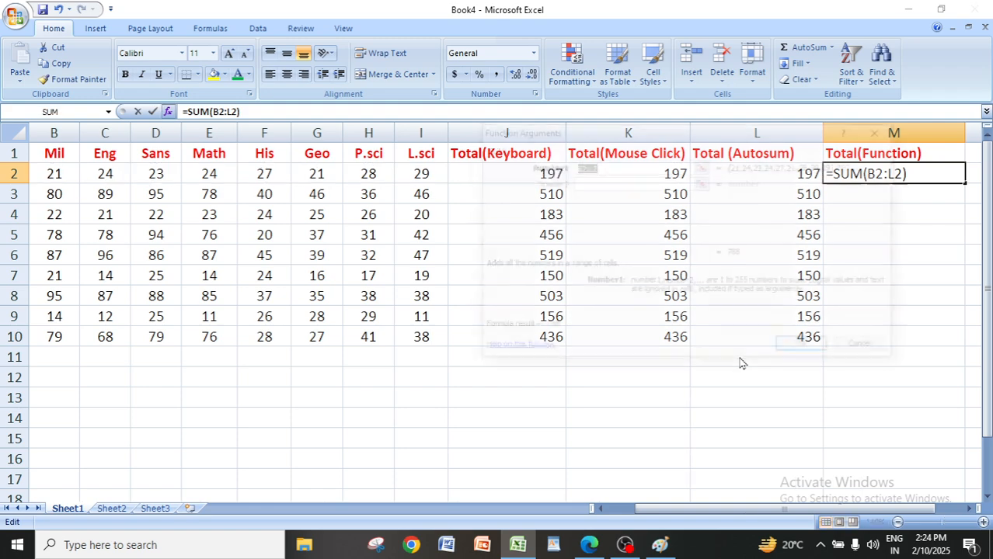
- Set the SUM function's Number1 argument to B2:i2 and apply it to cell M2
left_click_drag(651, 137, 567, 244)
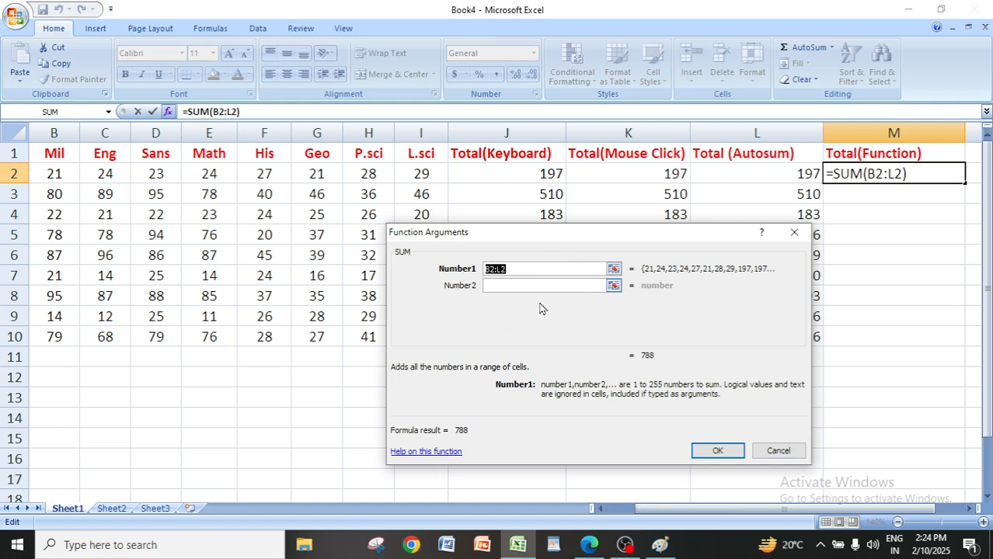
left_click_drag(575, 233, 619, 239)
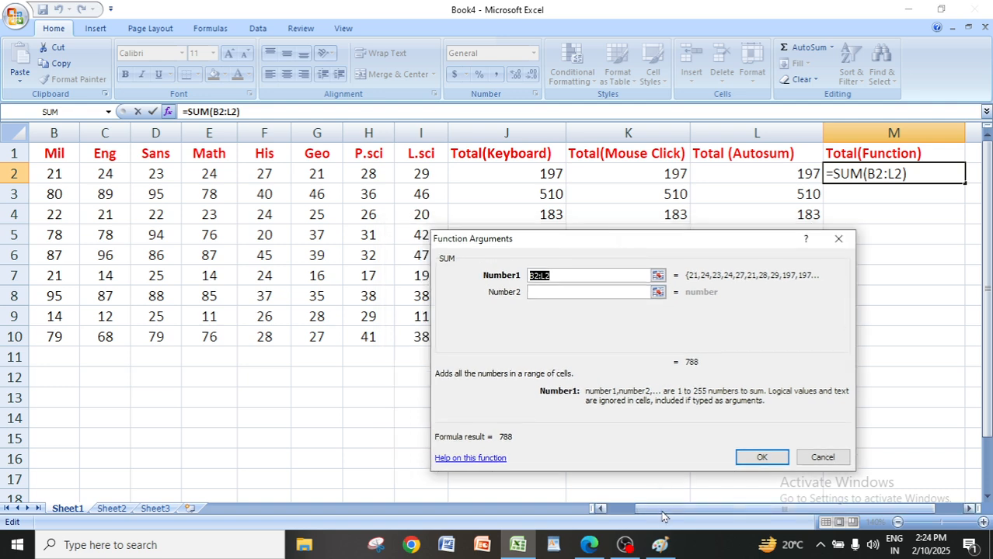
left_click_drag(665, 516, 621, 514)
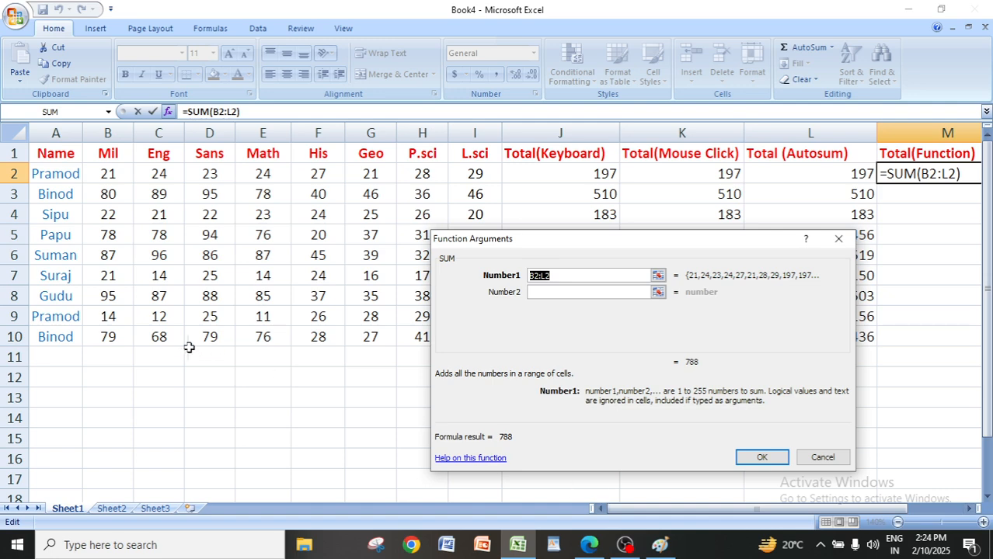
left_click_drag(540, 247, 441, 285)
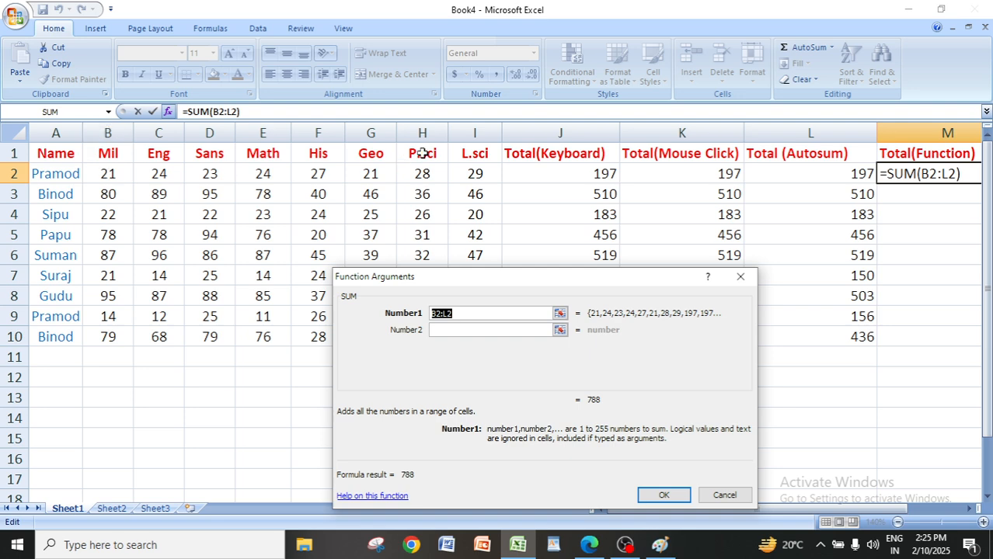
left_click(464, 324)
key("BackSpace")
type("i")
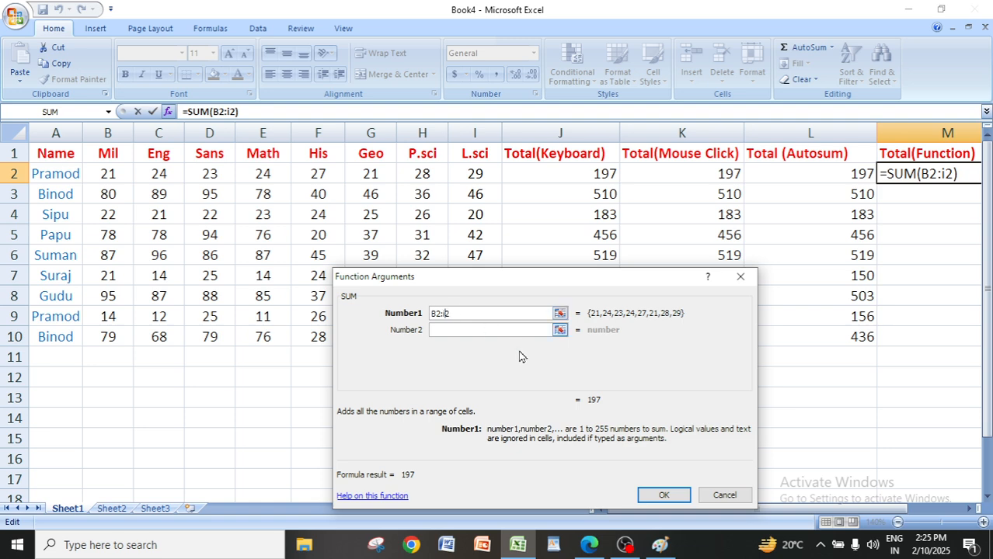
left_click(687, 495)
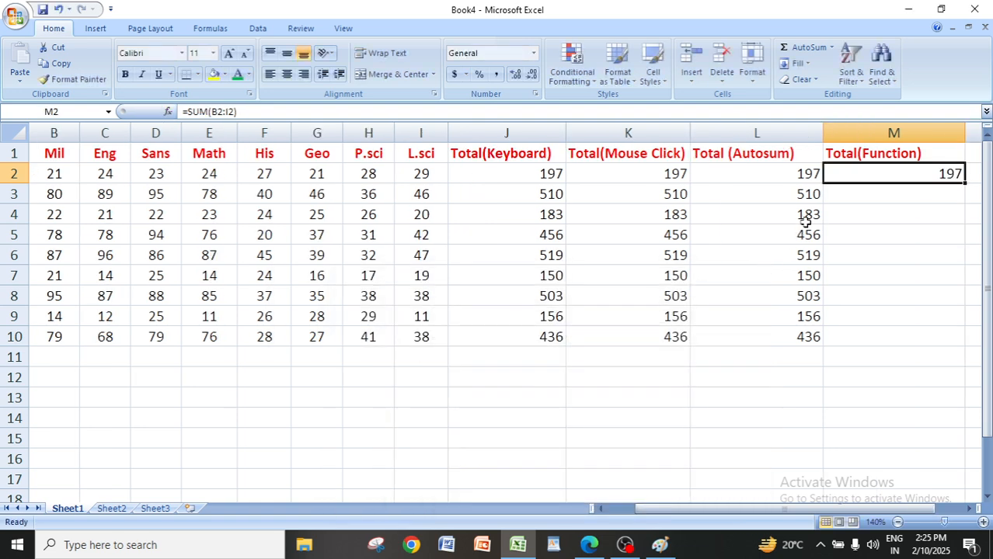
- Fill the SUM formula from M2 down through M10 in the Total(Function) column
left_click(54, 174)
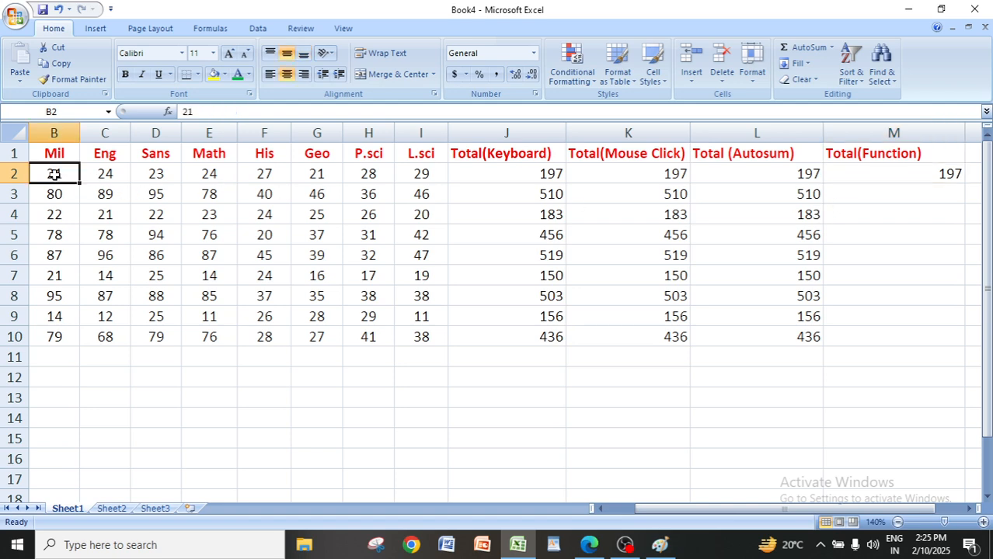
left_click(413, 176)
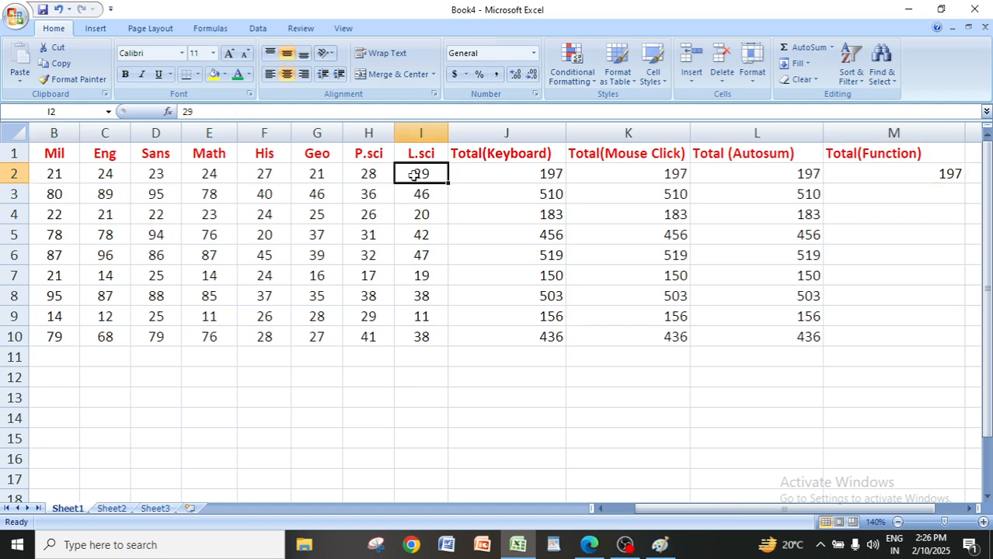
left_click(947, 175)
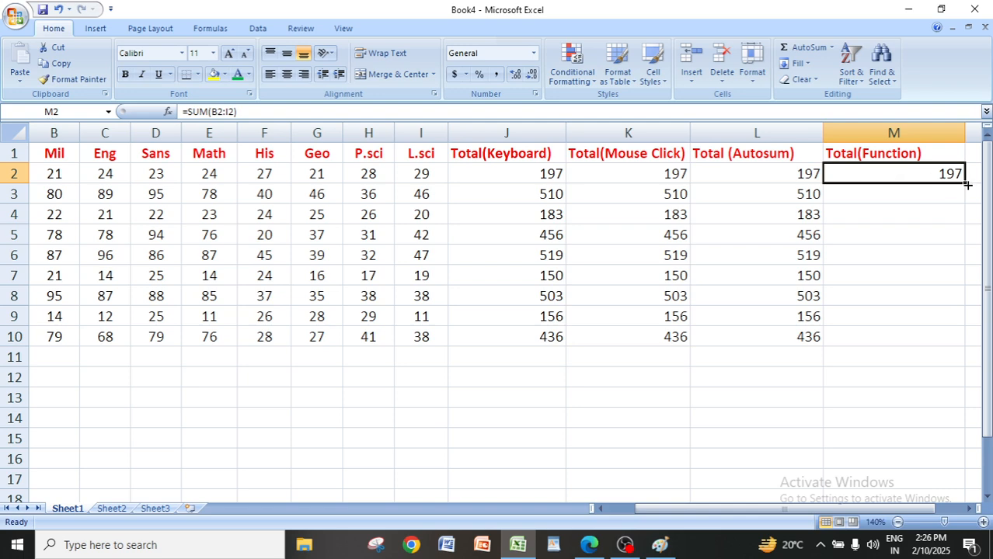
left_click_drag(967, 185, 973, 348)
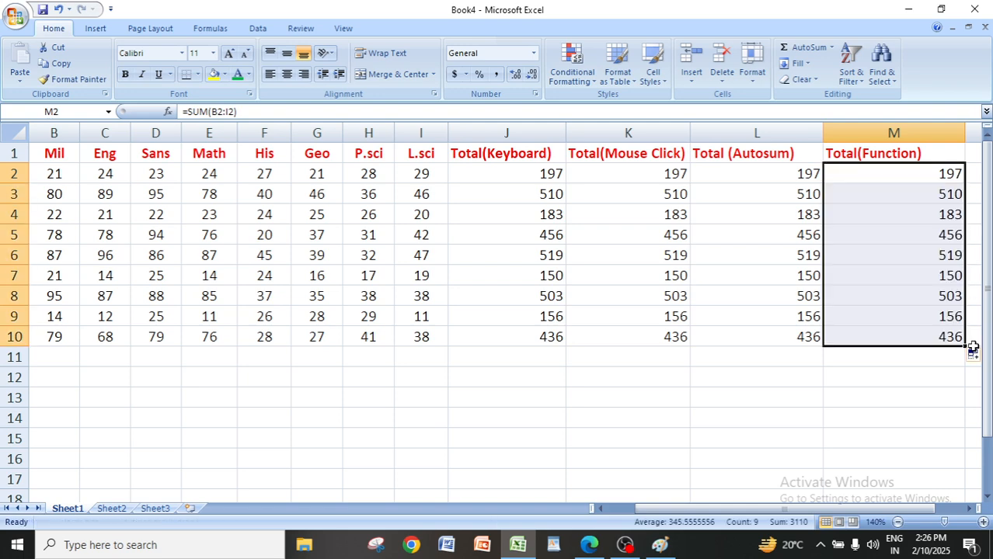
left_click(588, 396)
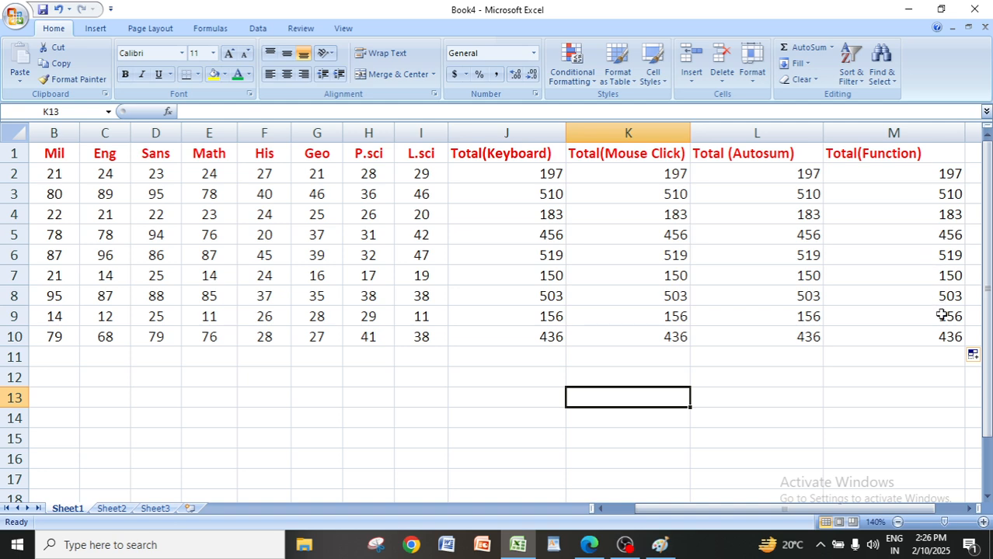
- Narrow the Total(Function) and Total (Autosum) columns so each fits closely around its header text
left_click_drag(964, 140, 938, 137)
mouse_move(788, 512)
left_mouse_down()
mouse_move(758, 514)
mouse_move(786, 513)
left_mouse_up()
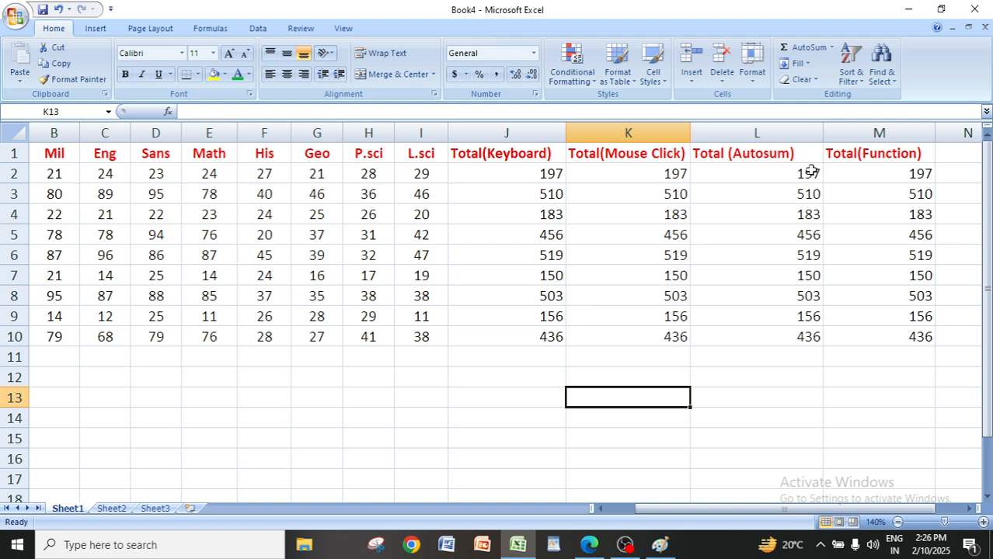
left_click_drag(822, 129, 797, 129)
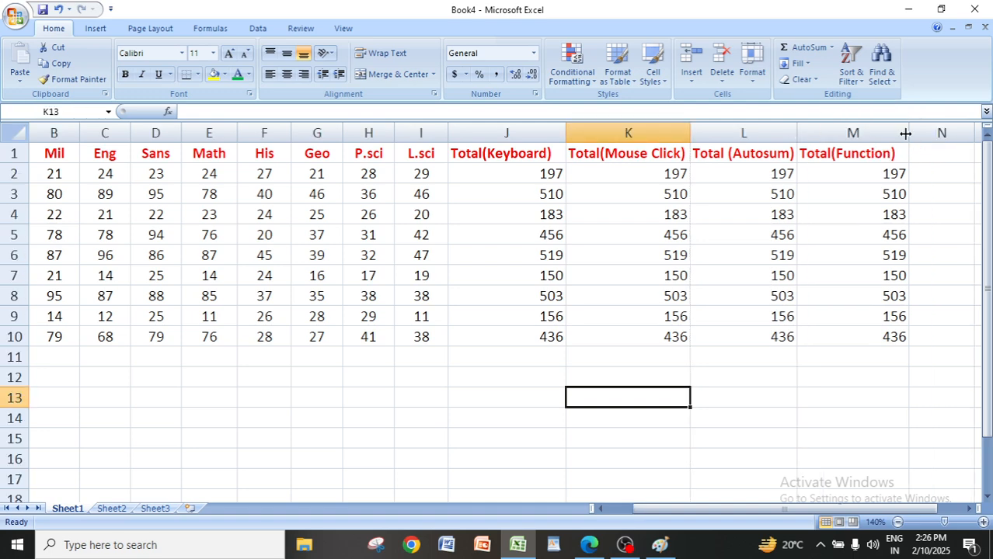
left_click_drag(906, 134, 897, 134)
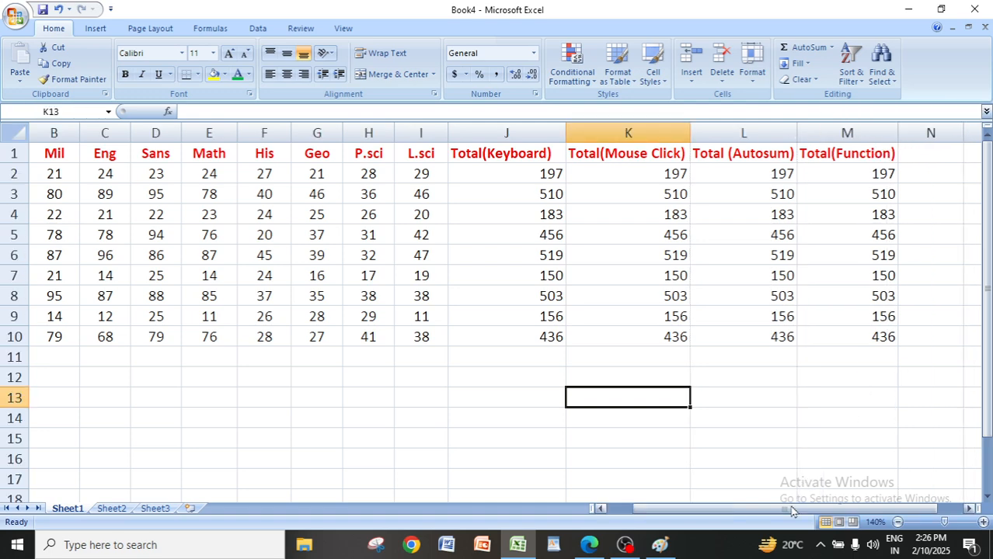
left_click_drag(792, 511, 769, 511)
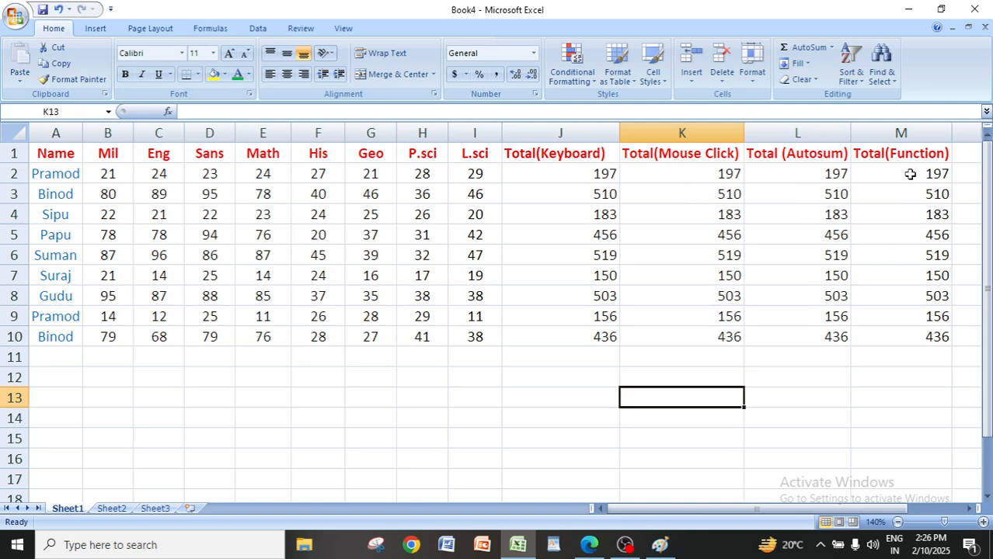
- Review the formulas in J2, K2, L2 and M2 to compare the four methods of totalling the marks
left_click(570, 171)
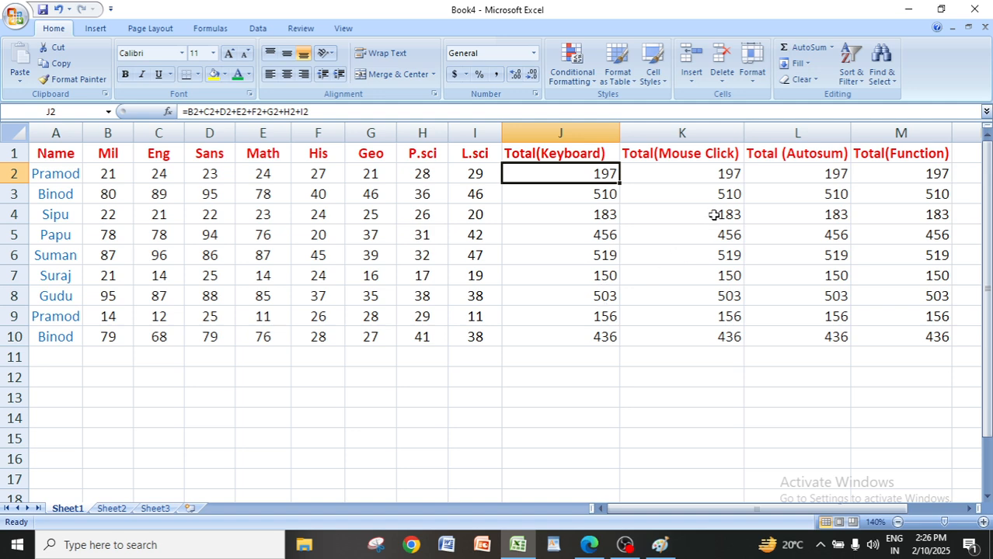
left_click(699, 174)
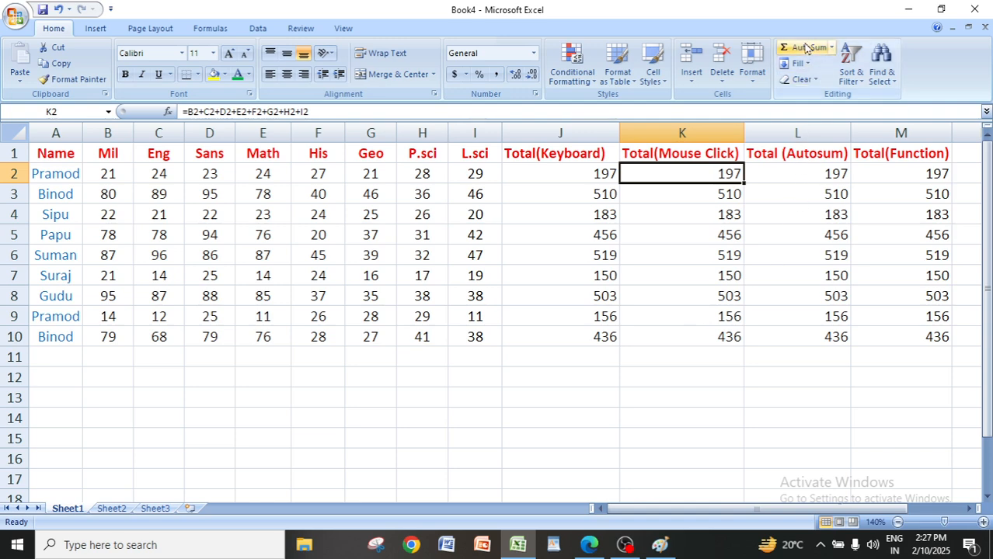
left_click(803, 180)
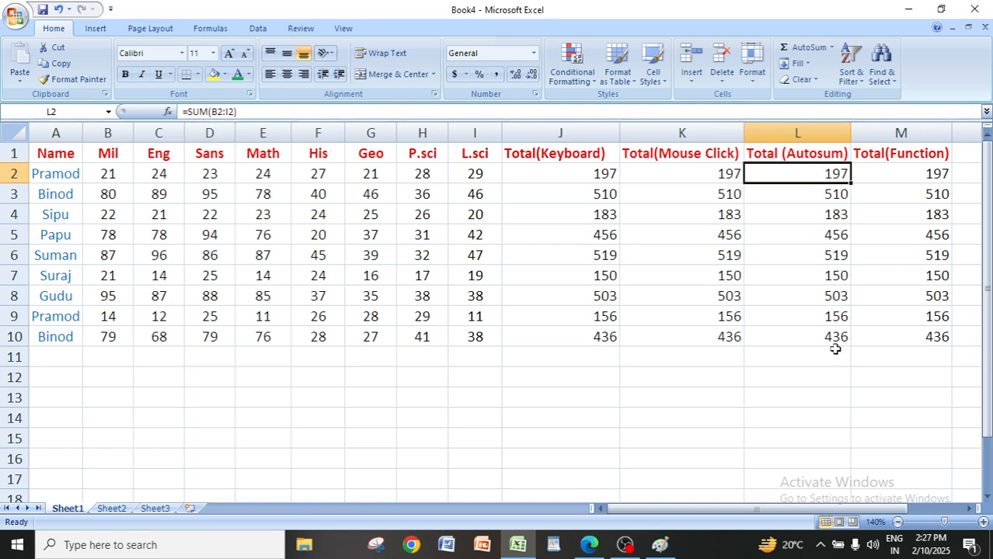
left_click(914, 158)
left_click(917, 174)
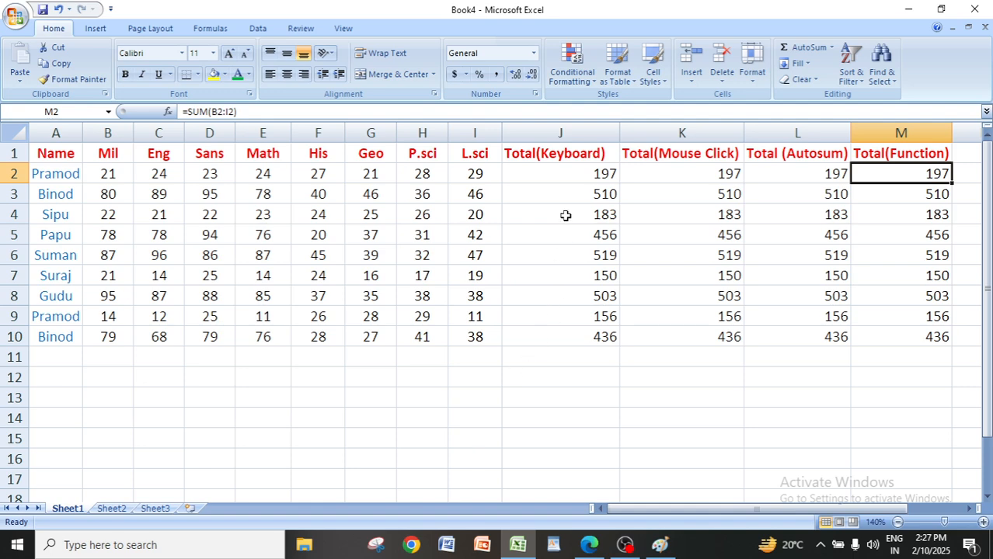
- Set the font colour of the Total(Keyboard) values J2:J10 to green and the Total(Mouse Click) values K2:K10 to purple
left_click_drag(572, 172, 594, 336)
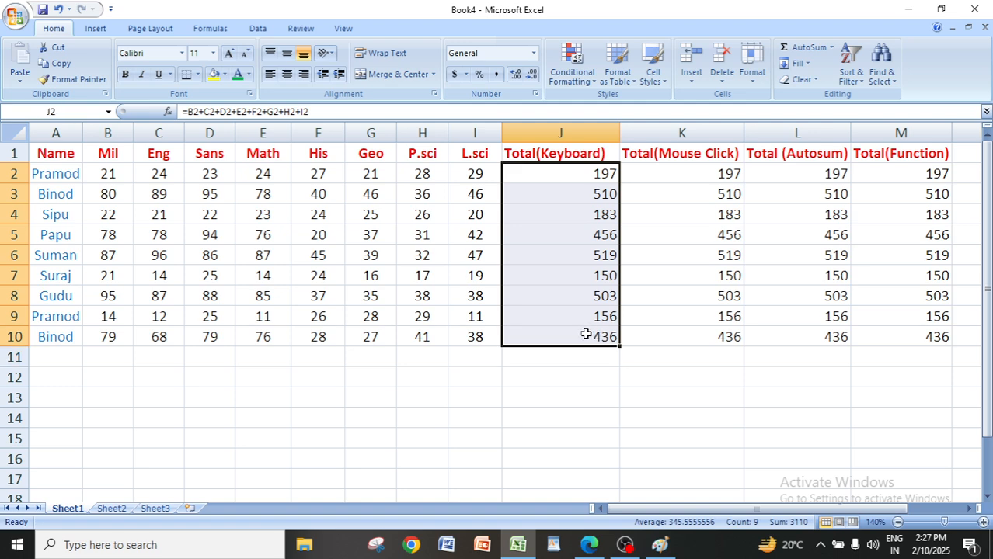
left_click(238, 76)
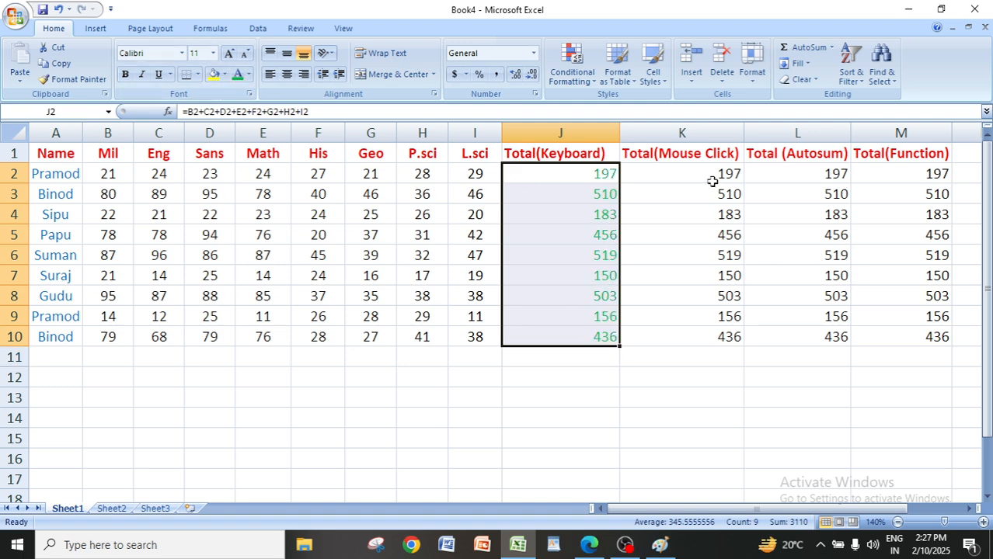
left_click_drag(705, 172, 719, 336)
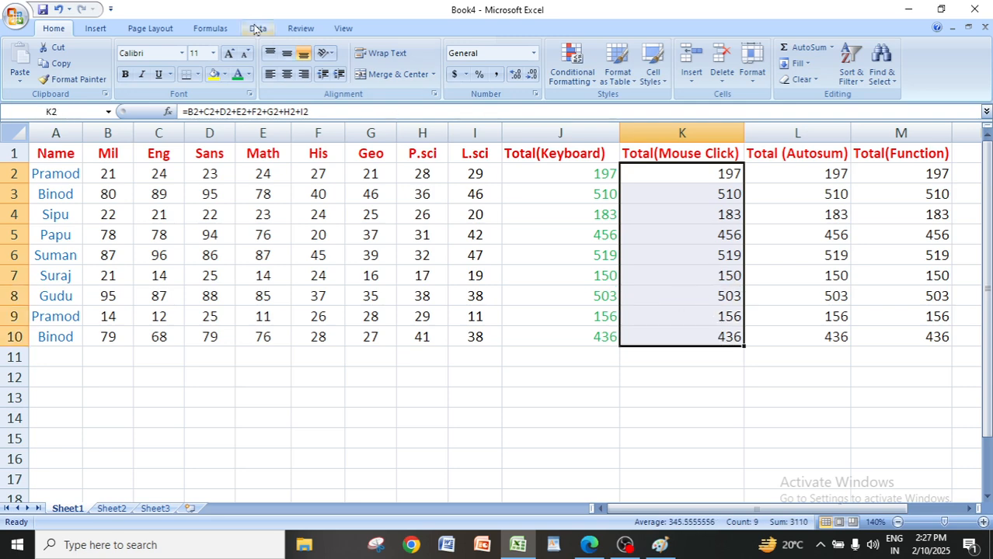
left_click(247, 74)
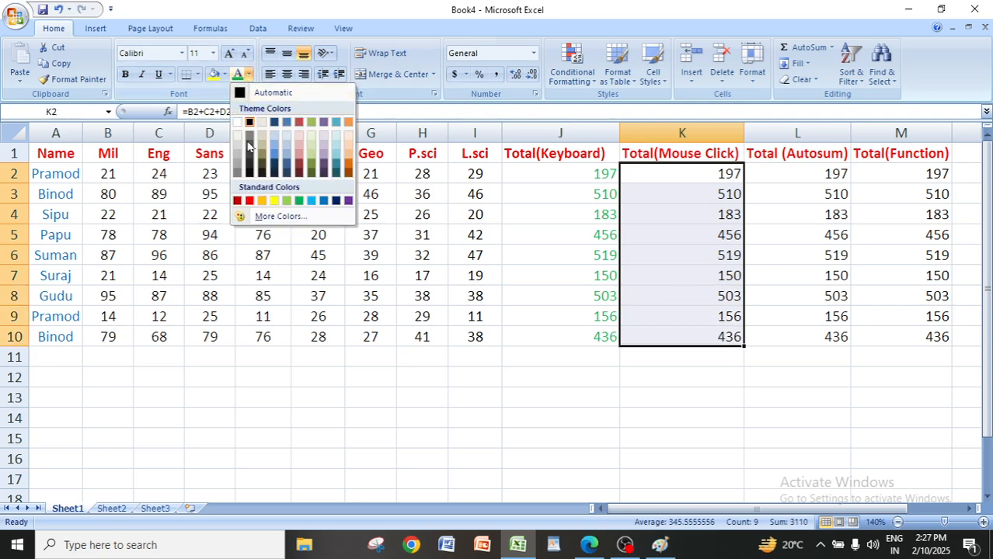
left_click(299, 200)
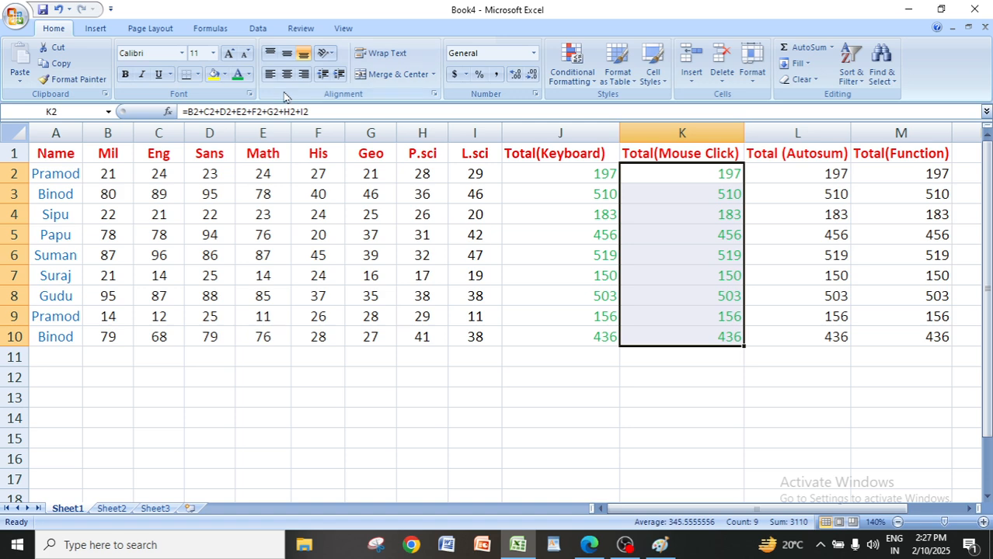
left_click(249, 74)
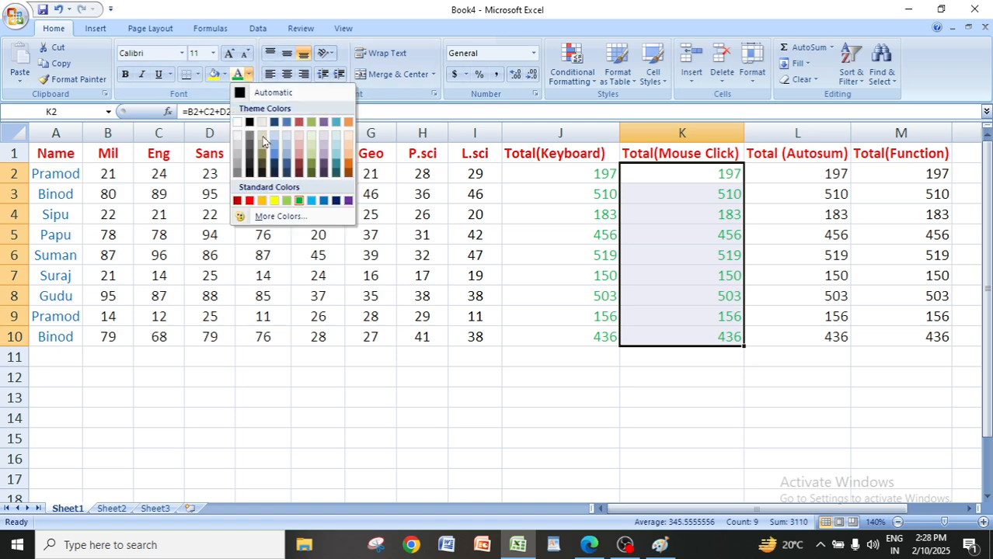
left_click(347, 201)
- Set the font colour of the Total (Autosum) values L2:L10 to red
left_click_drag(833, 175, 819, 332)
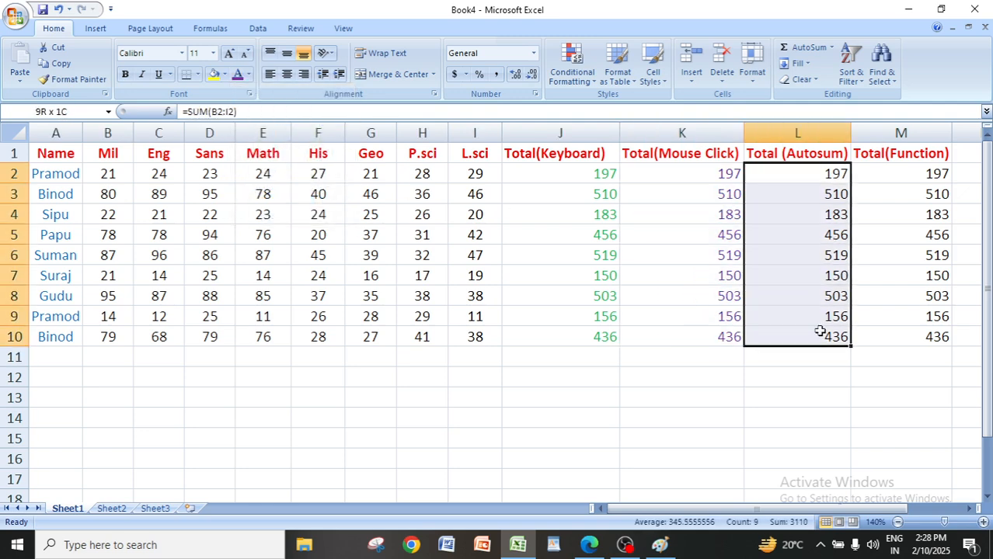
left_click(249, 74)
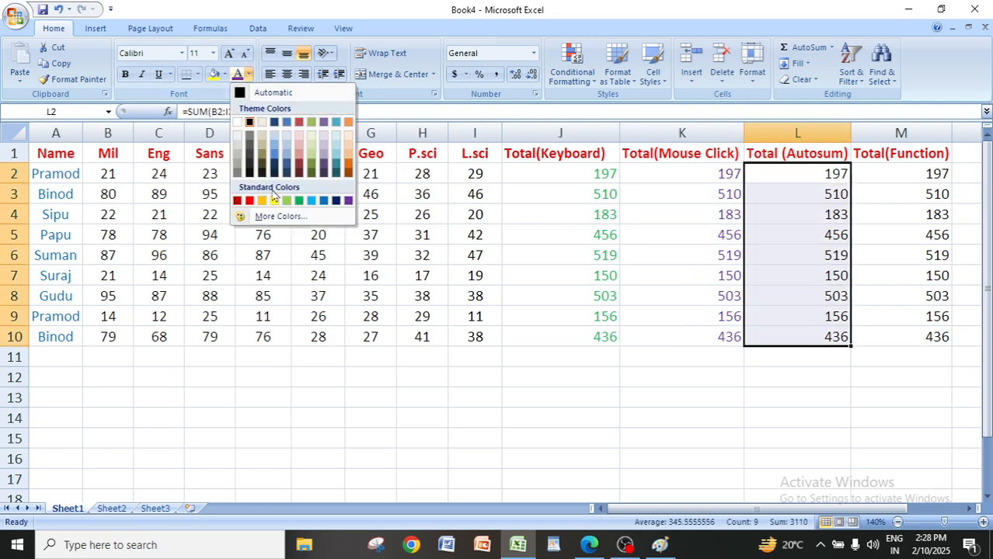
left_click(249, 201)
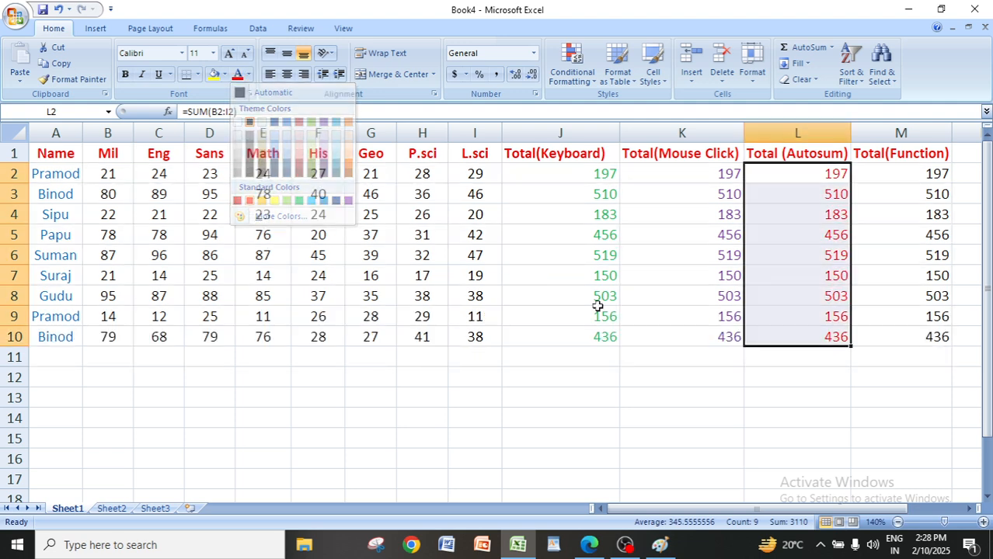
left_click(797, 398)
- Set the font colour of the Total(Function) values M2:M10 to green
left_click_drag(921, 178, 937, 332)
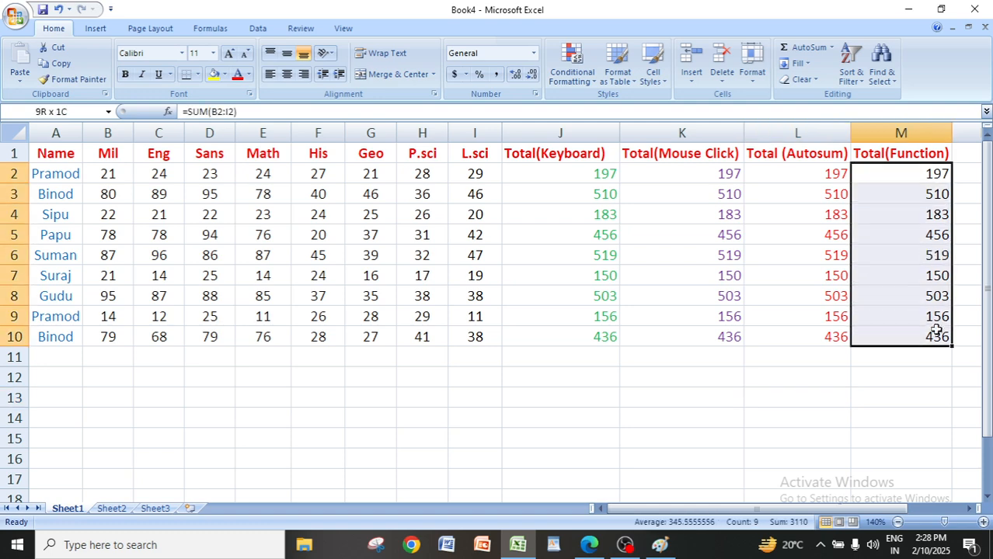
left_click(249, 75)
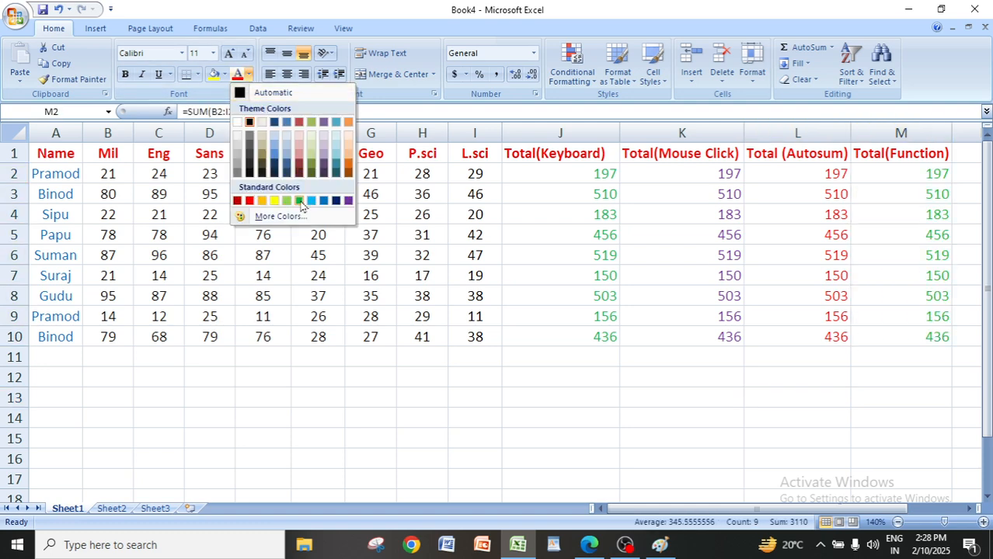
left_click(299, 202)
left_click(606, 400)
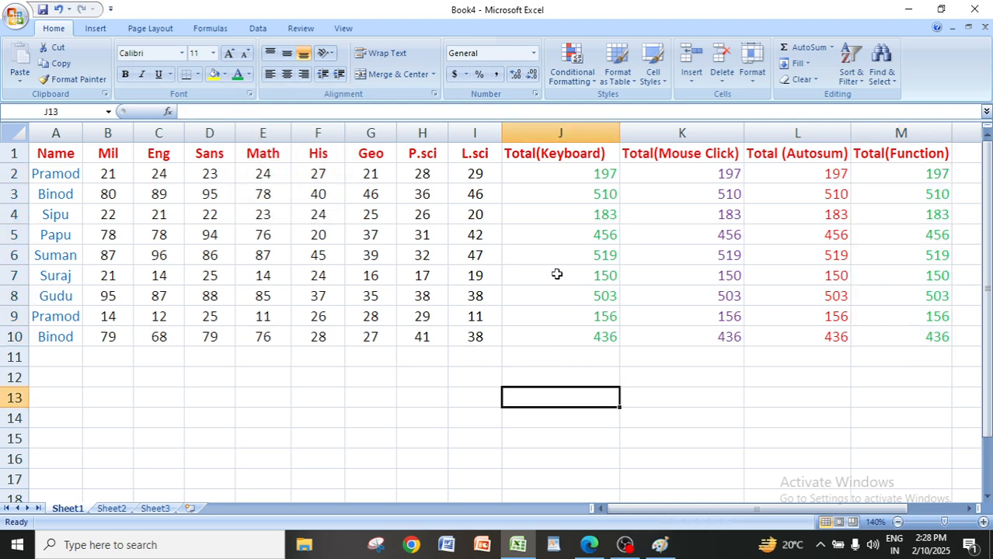